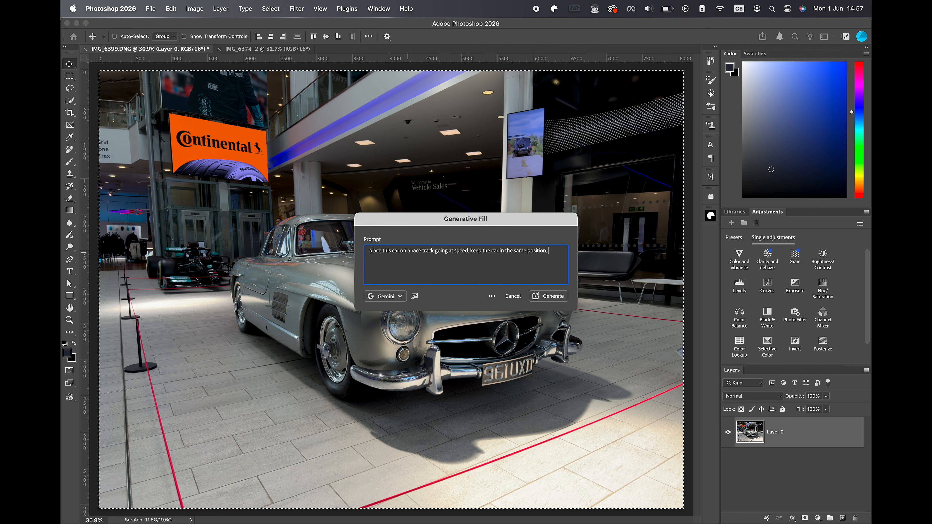
Add "the day should be a bright sunny day at noon" to the race track Generative Fill prompt and generate the image.
text(the day should be a bright sunny day at noon)
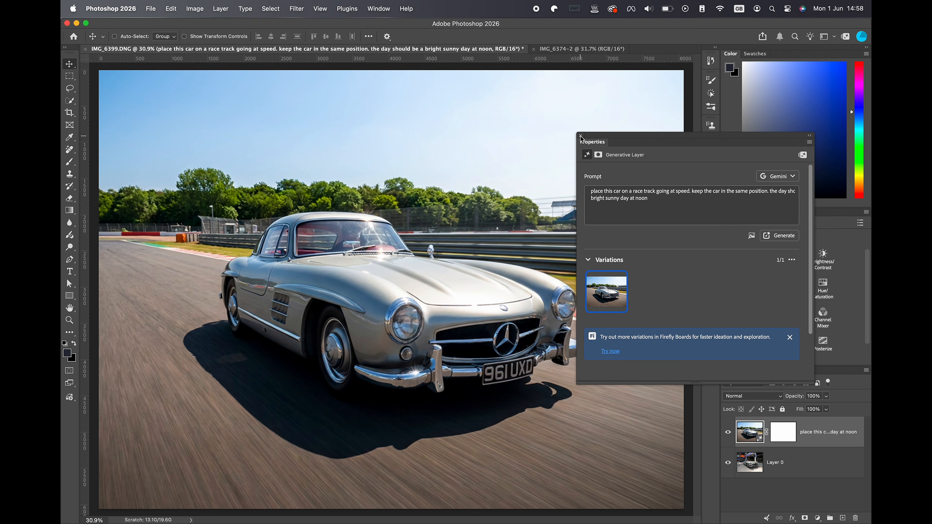
click(581, 136)
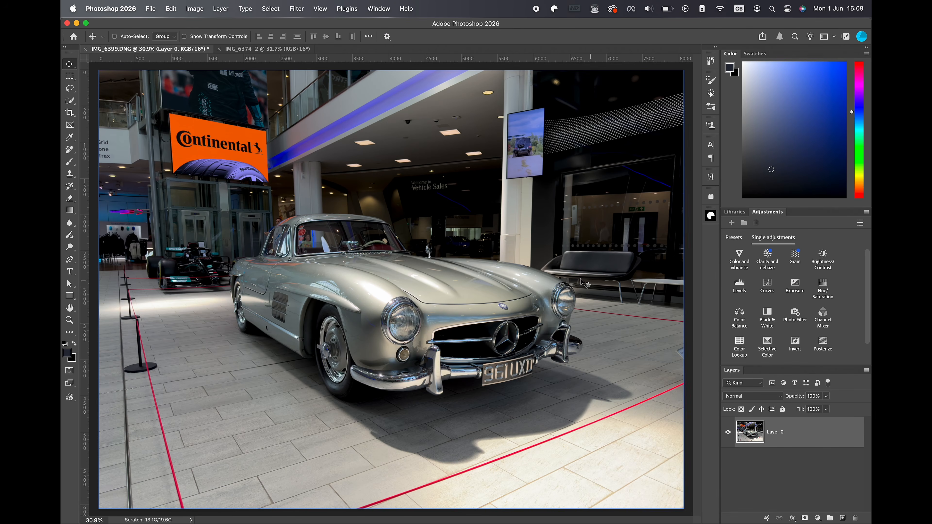
Select the silver classic car in IMG_6399.DNG with the automatic Subject selection.
click(271, 9)
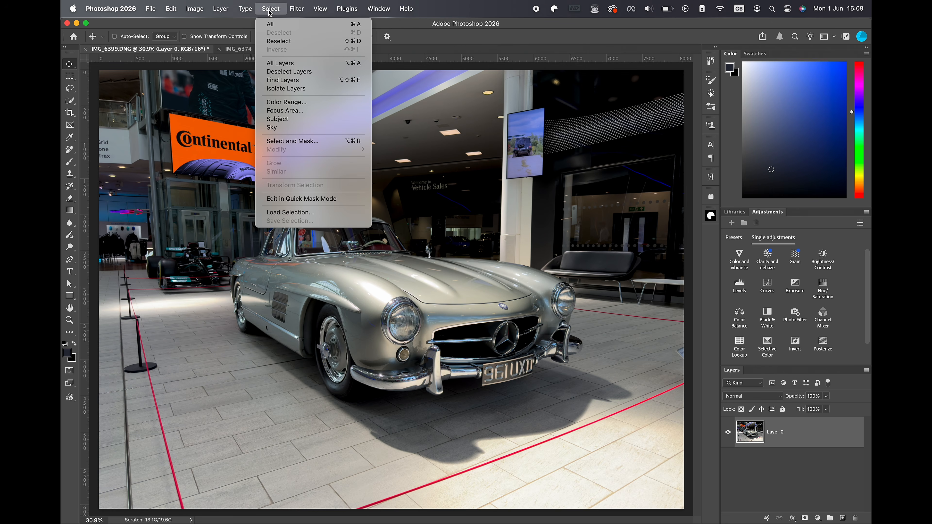
click(279, 121)
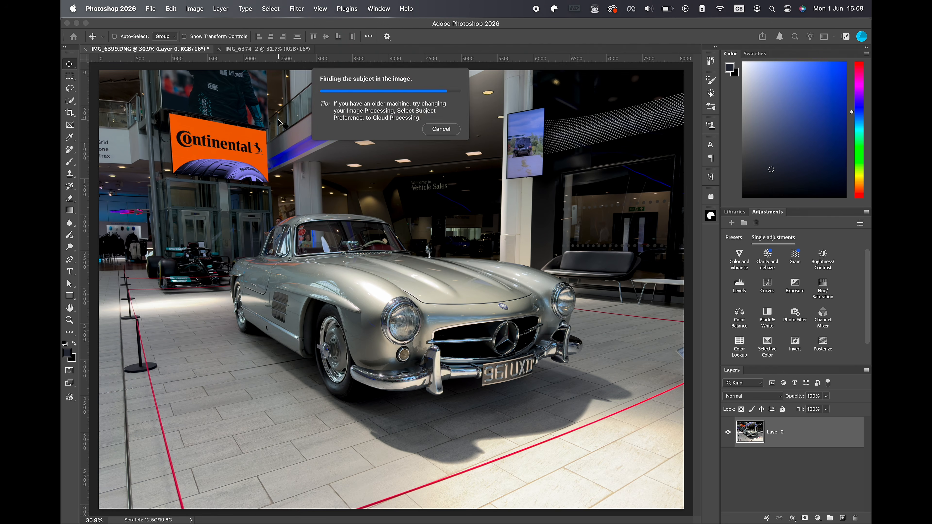
scroll(362, 388, up, 3)
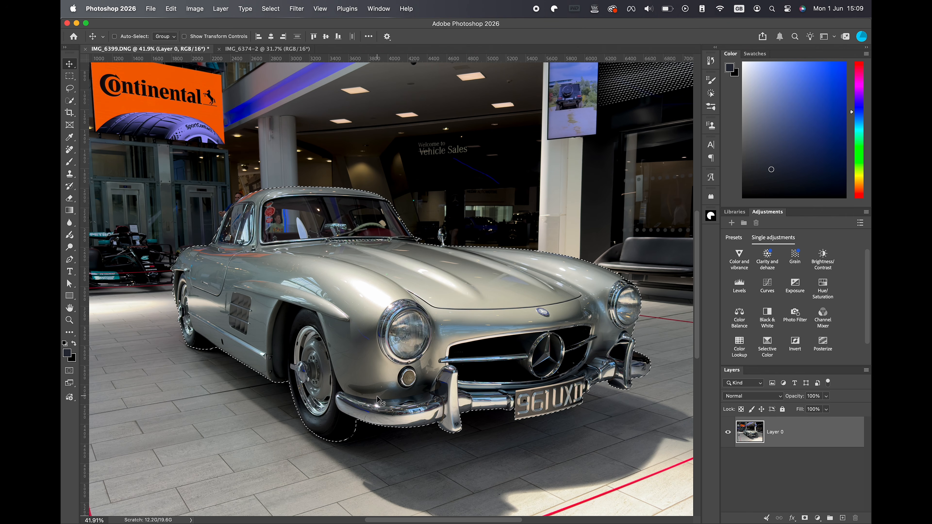
Paste the copied car into IMG_6374-2 and move it down onto the tarmac in front of the parked cars.
click(251, 49)
click(854, 430)
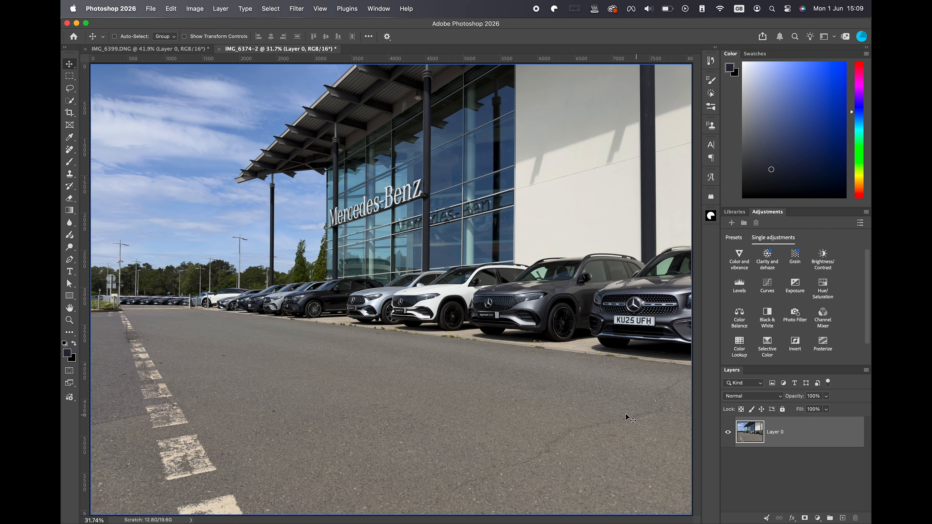
key(super+v)
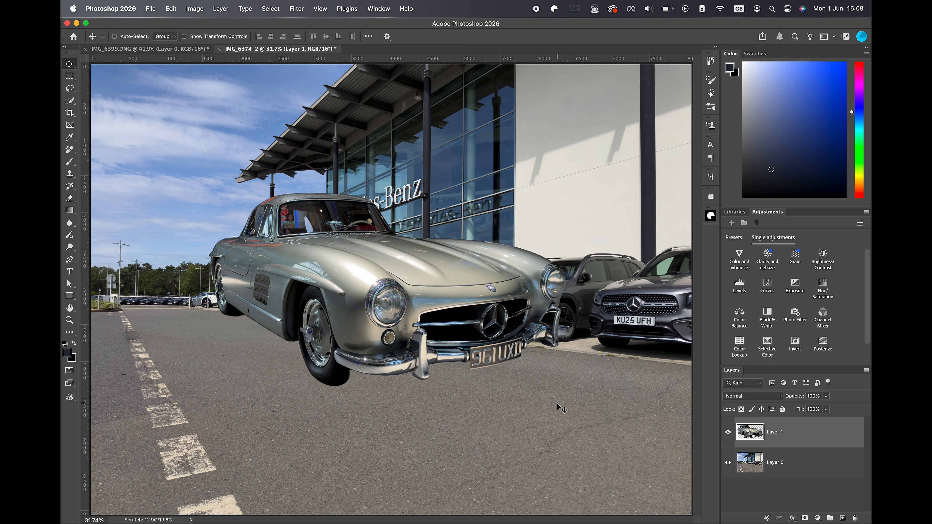
drag(385, 267, 411, 346)
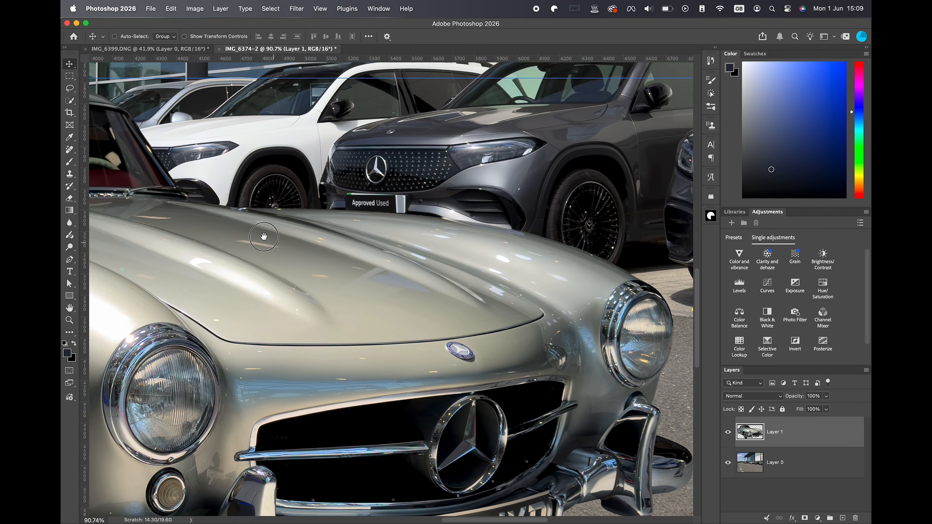
drag(279, 242, 237, 225)
drag(510, 320, 487, 207)
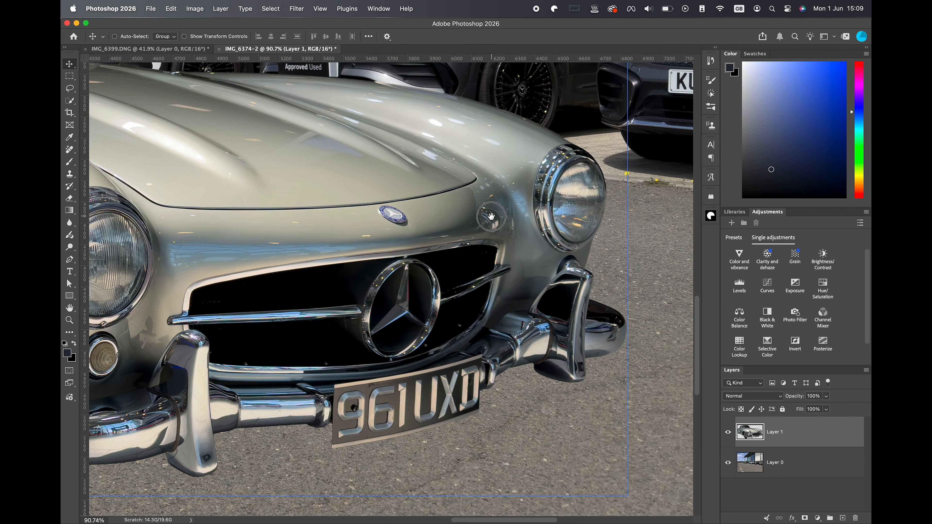
drag(284, 363, 443, 323)
drag(282, 437, 452, 369)
scroll(197, 277, down, 5)
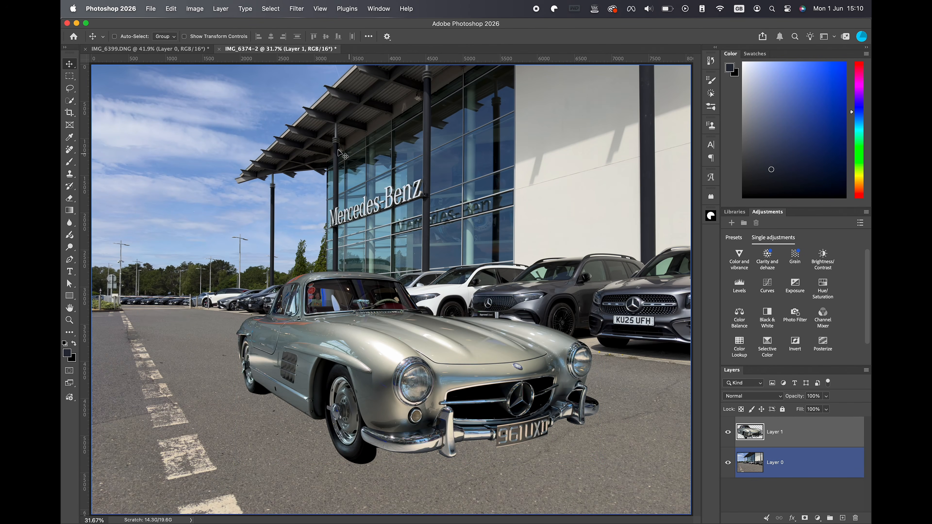
In IMG_6399.DNG, replace the car selection with one of its floor shadow, traced with the Pen tool and feathered 1 pixel.
click(179, 50)
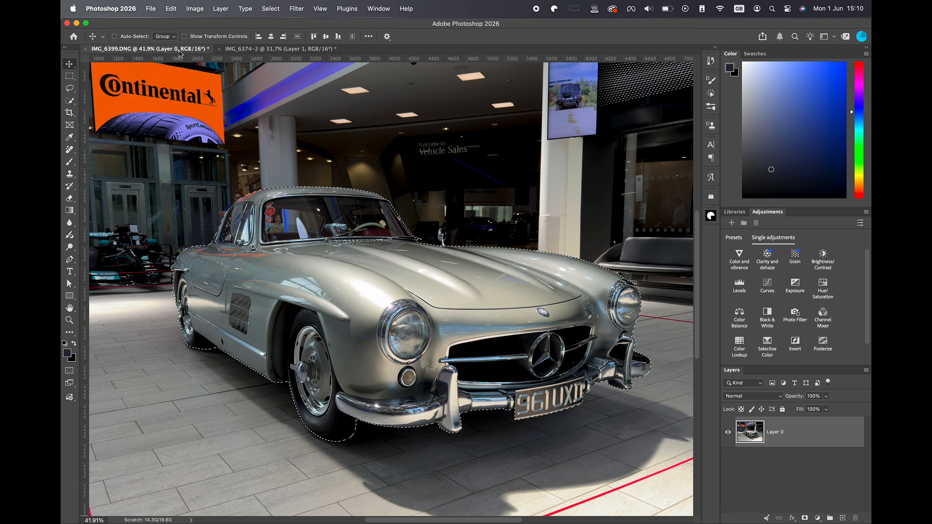
key(super+d)
drag(449, 318, 408, 250)
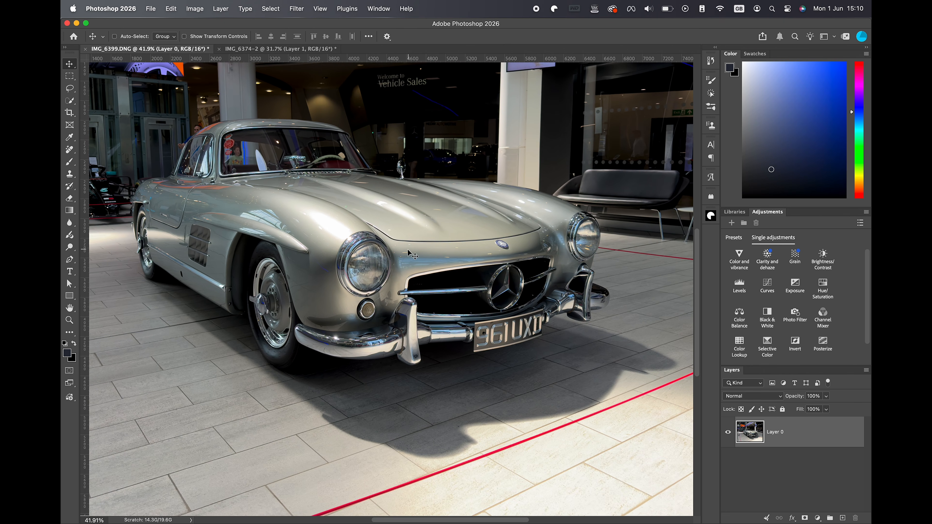
scroll(408, 254, up, 1)
drag(408, 252, 401, 253)
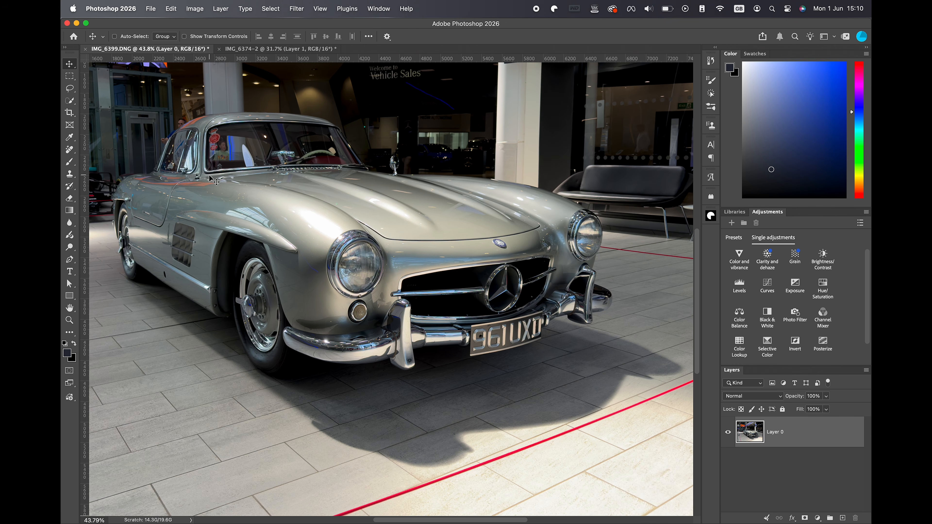
click(73, 261)
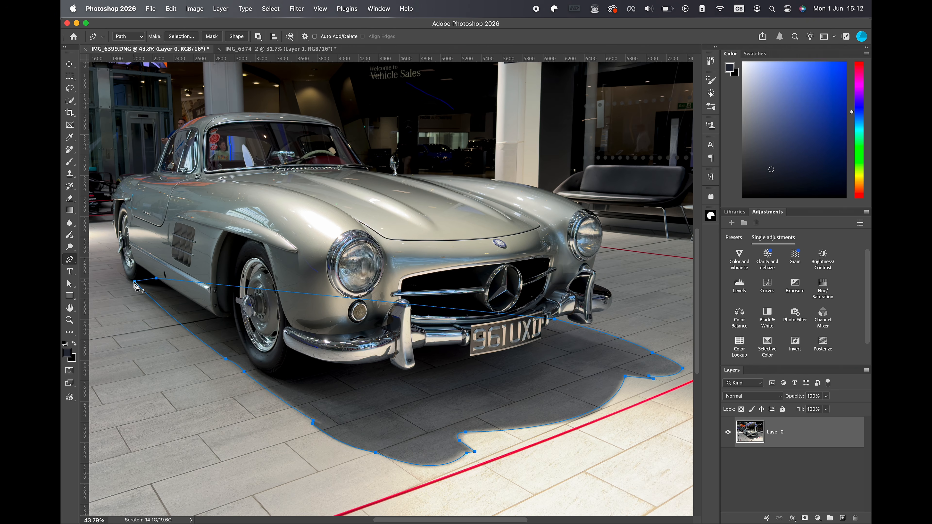
click(181, 37)
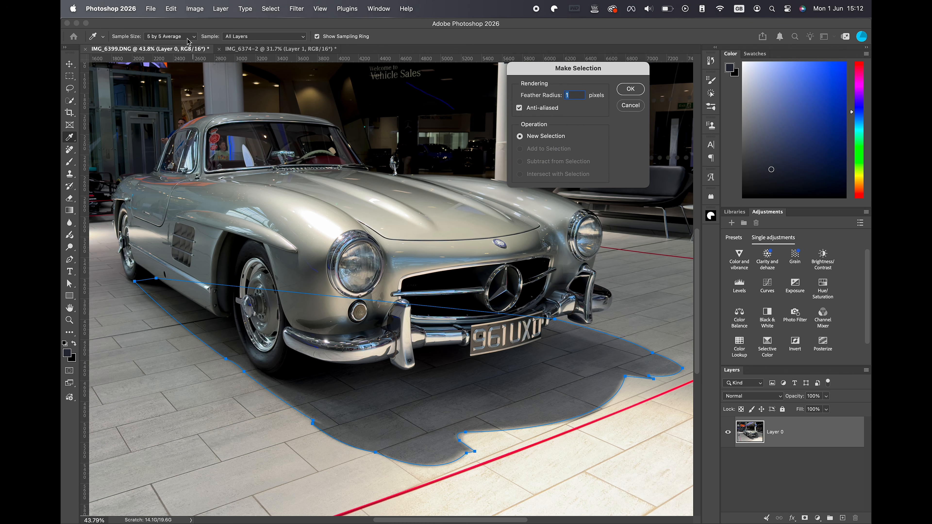
click(630, 89)
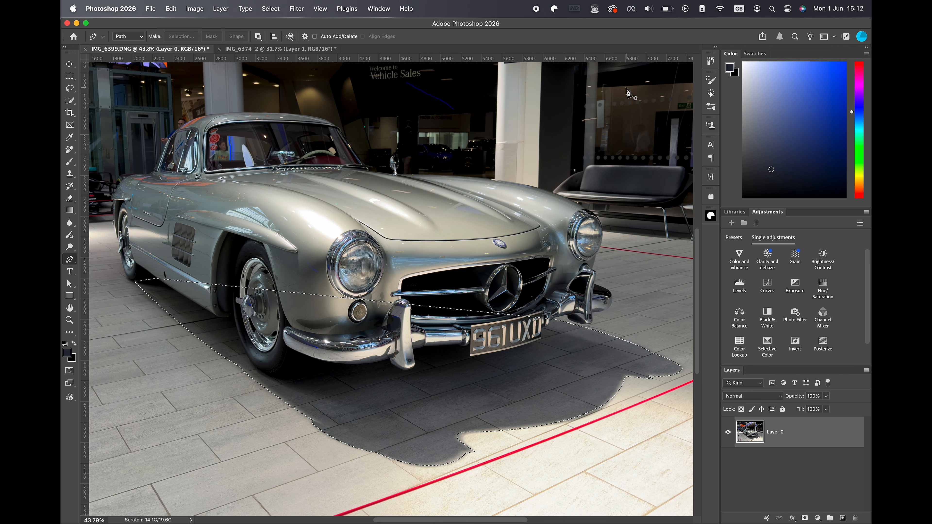
Save the shadow selection as a new channel named "shadow" in document IMG_6374-2.
click(270, 8)
click(262, 221)
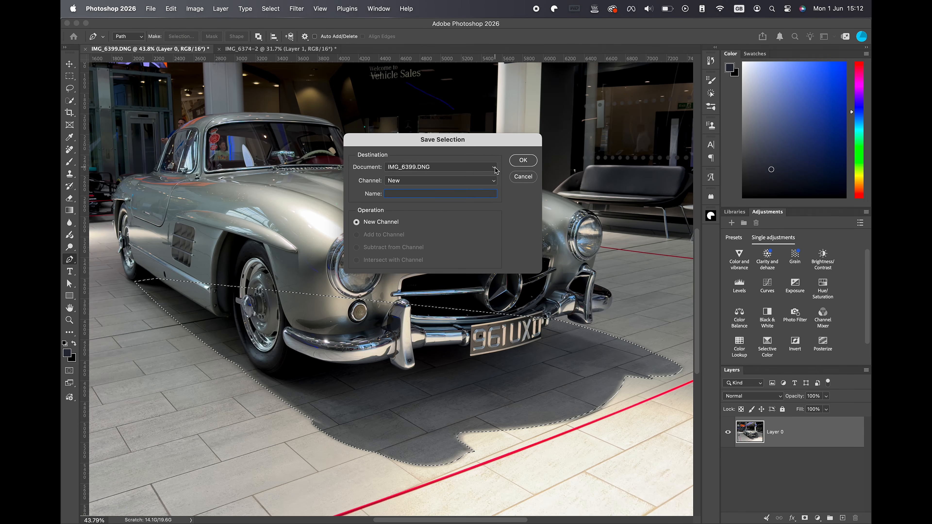
click(495, 168)
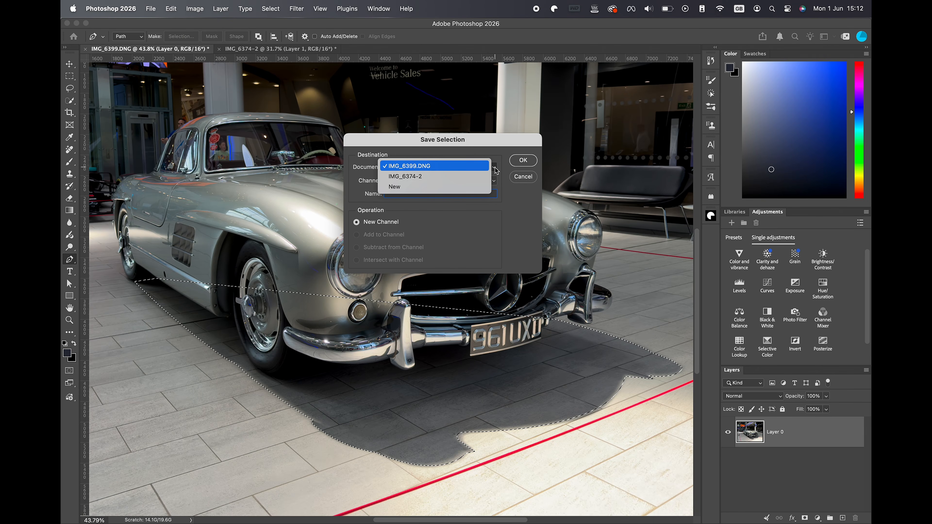
click(416, 176)
text(shadow)
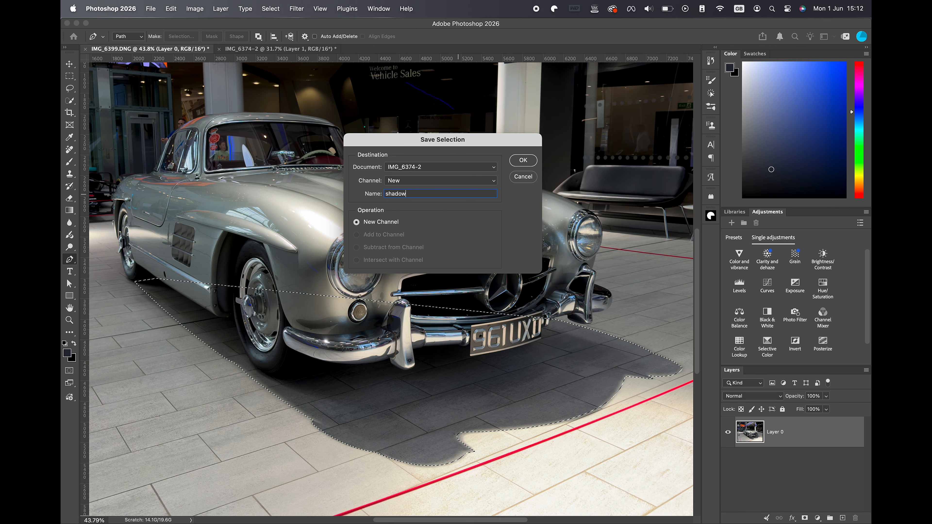
click(523, 160)
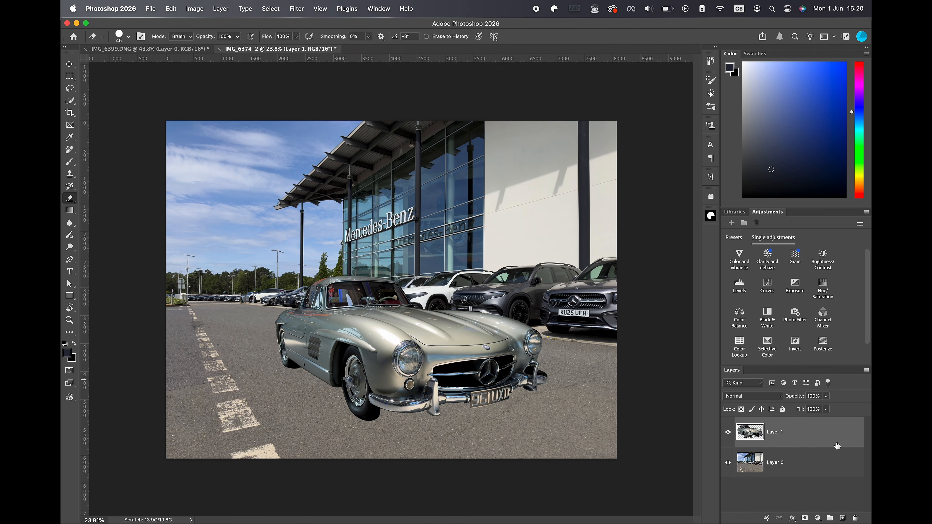
Add an empty layer above the car in IMG_6374-2 and load the "shadow" channel as a new selection.
click(841, 518)
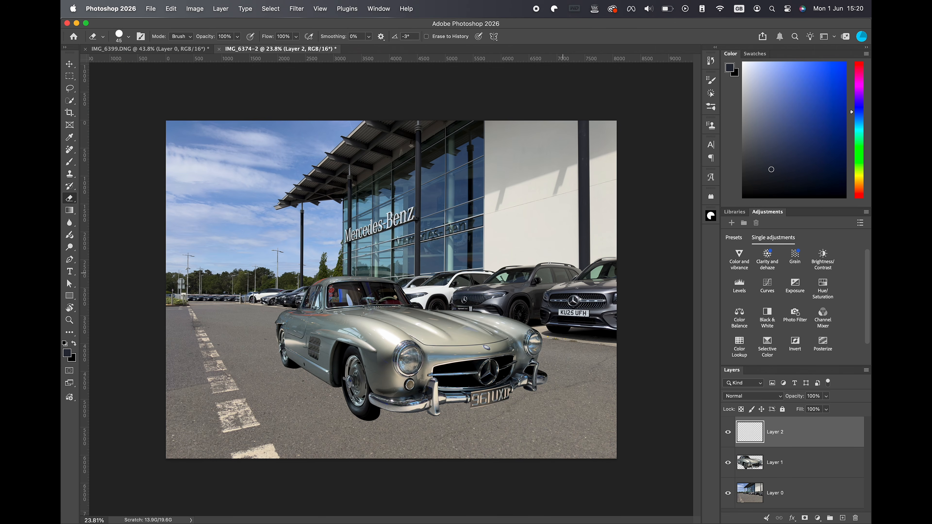
click(270, 8)
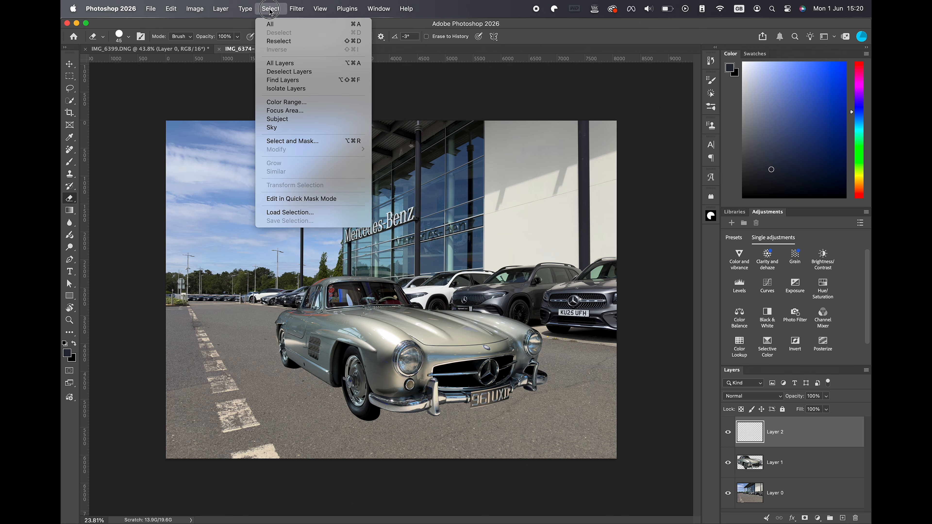
click(293, 215)
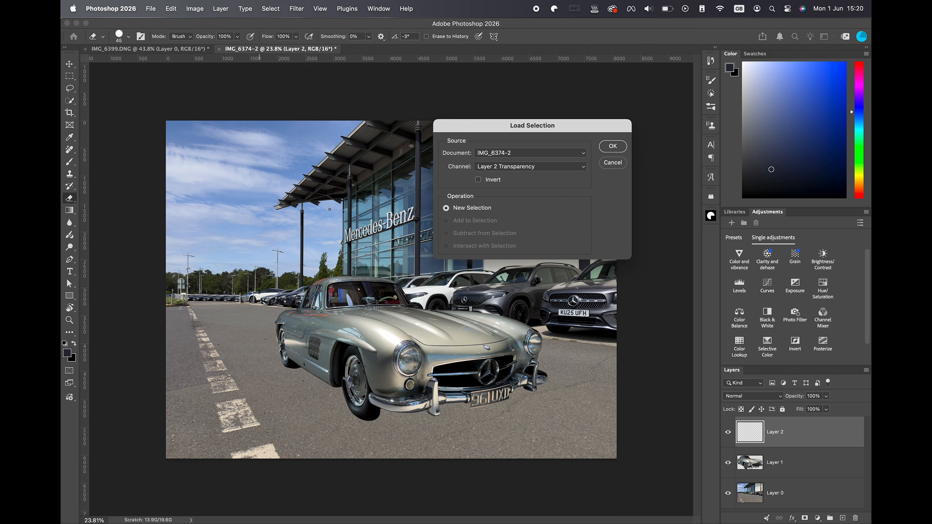
click(546, 172)
click(500, 182)
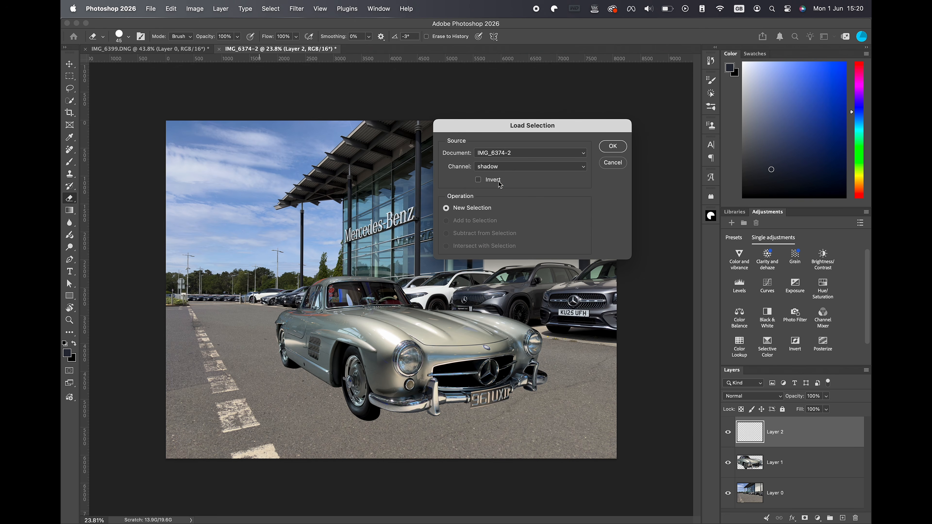
click(612, 147)
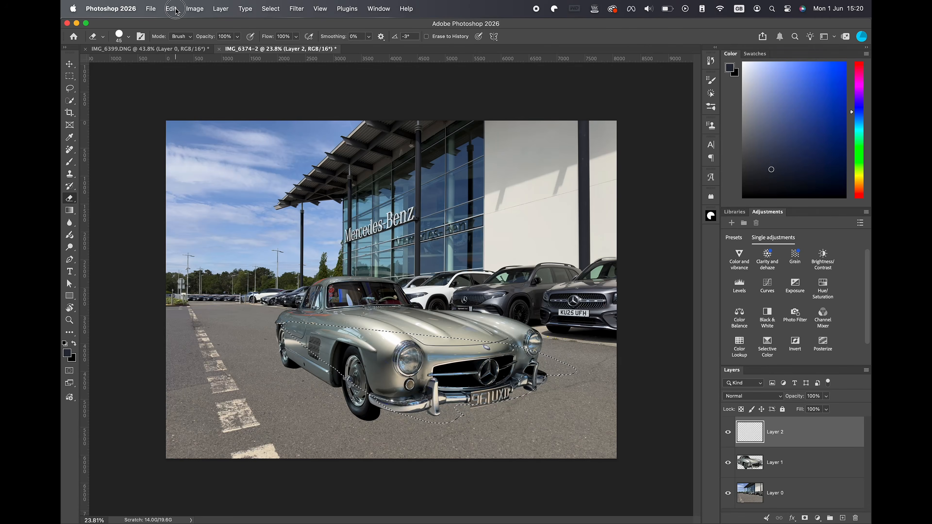
Fill the shadow selection with black in Normal mode at 100% opacity on the new layer, and deselect it.
click(171, 8)
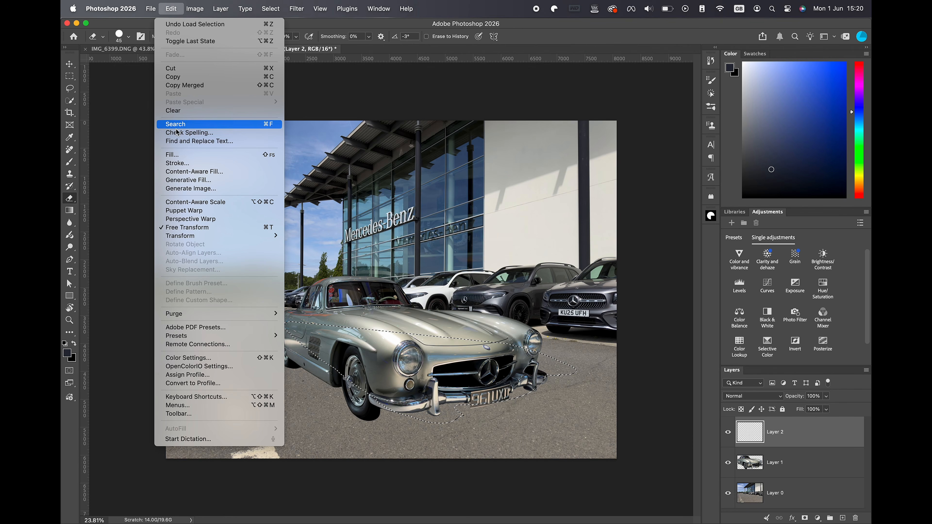
click(177, 154)
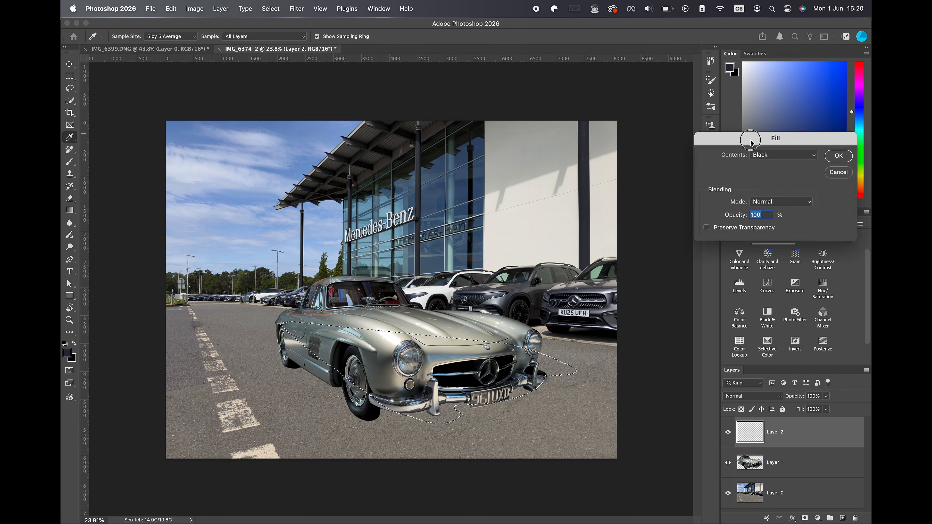
drag(751, 141, 534, 163)
click(622, 177)
key(e)
key(super+d)
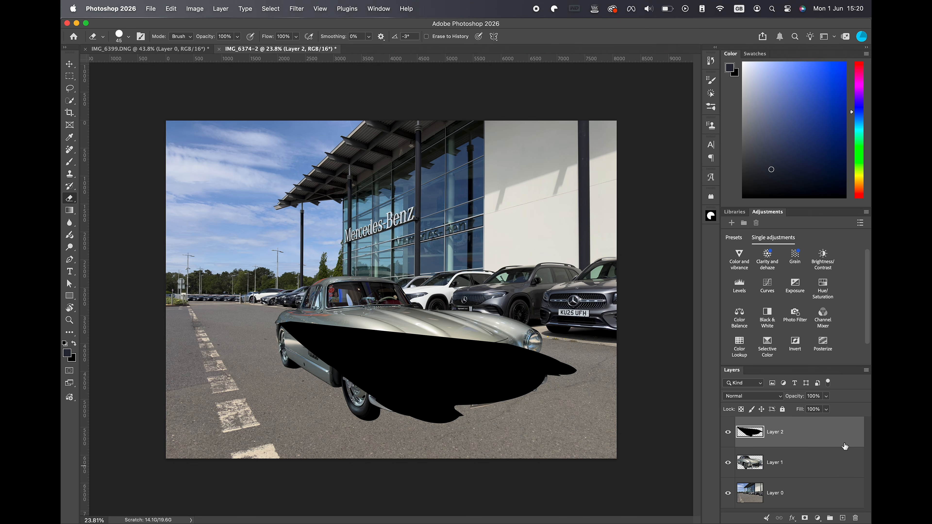
Place the black shadow layer beneath the car layer and move the shadow down so it falls under the car.
drag(832, 432, 828, 471)
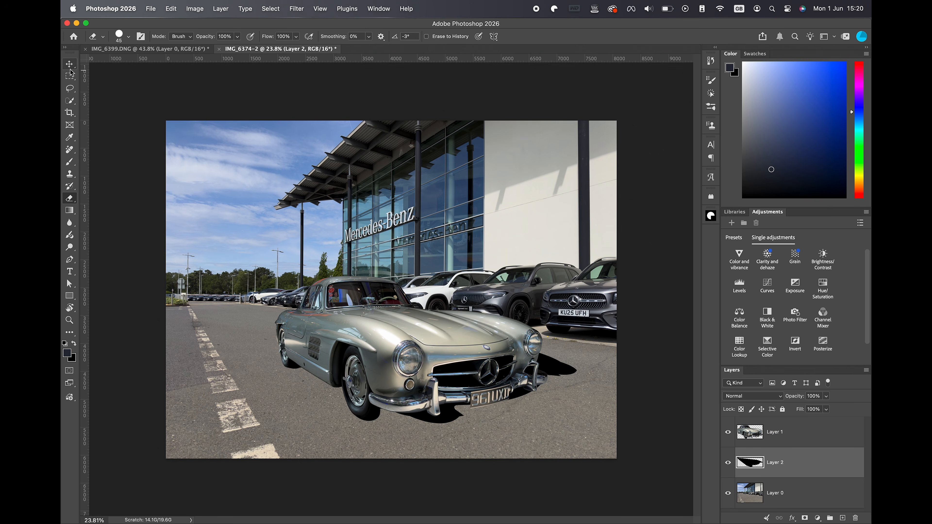
key(v)
mouse_move(547, 374)
mouse_down()
mouse_move(562, 404)
mouse_move(552, 418)
mouse_up()
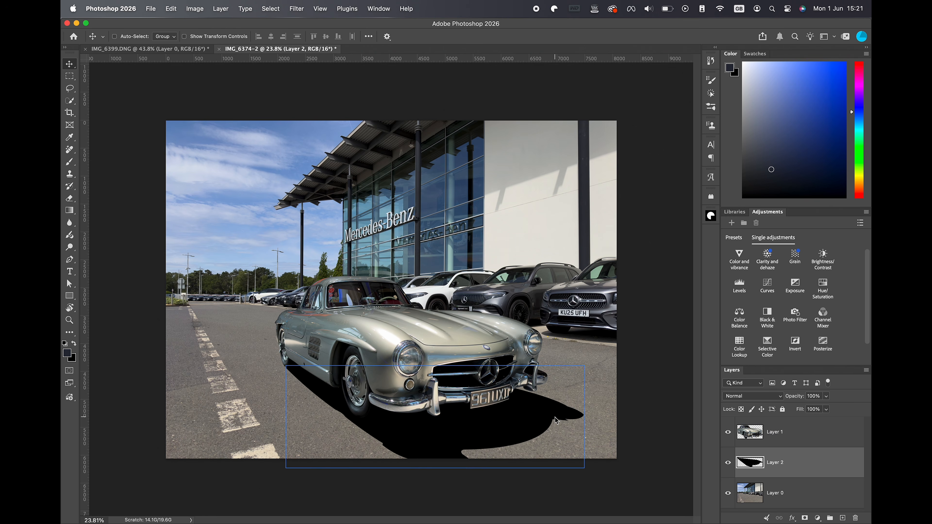
Group the car layer and the shadow layer together.
click(817, 437)
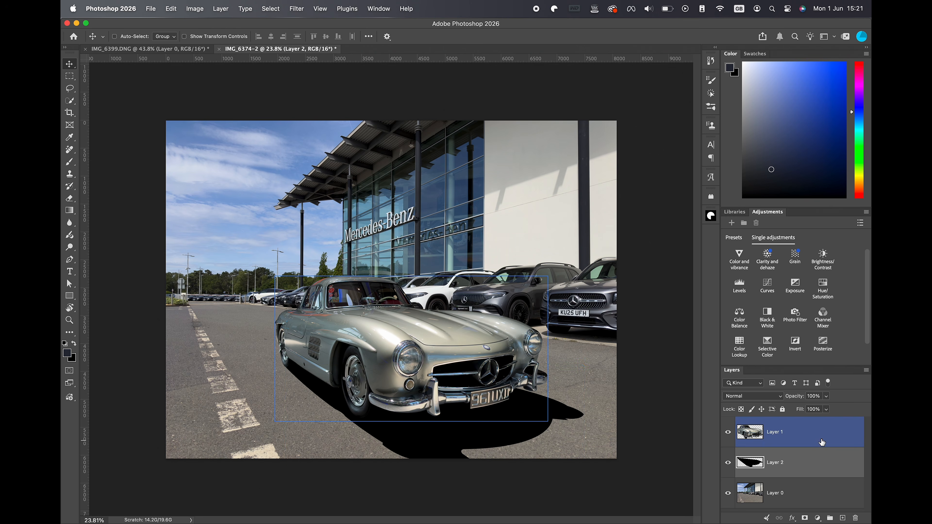
super+click(820, 463)
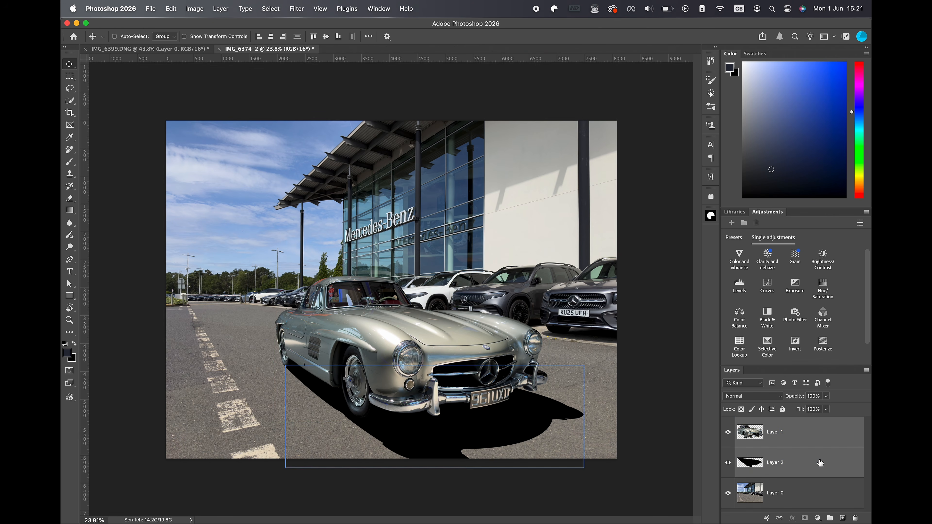
key(super+g)
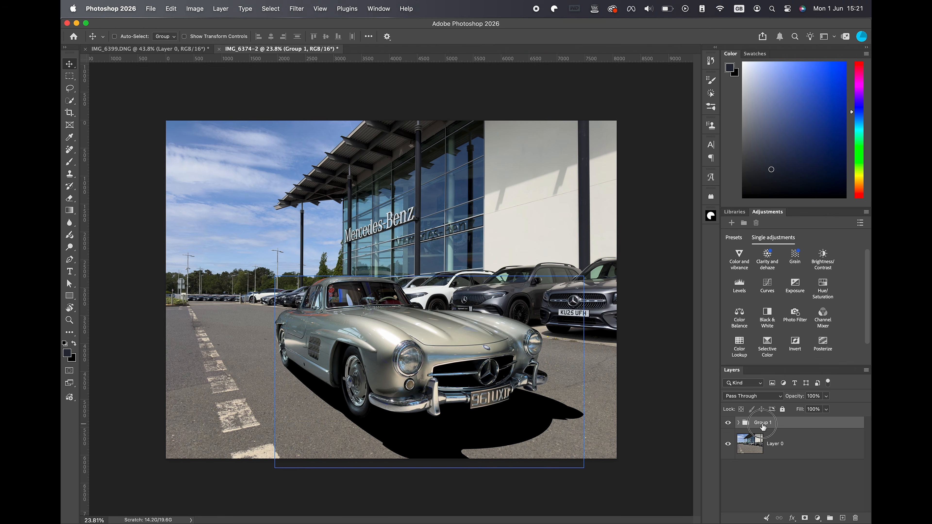
key(Return)
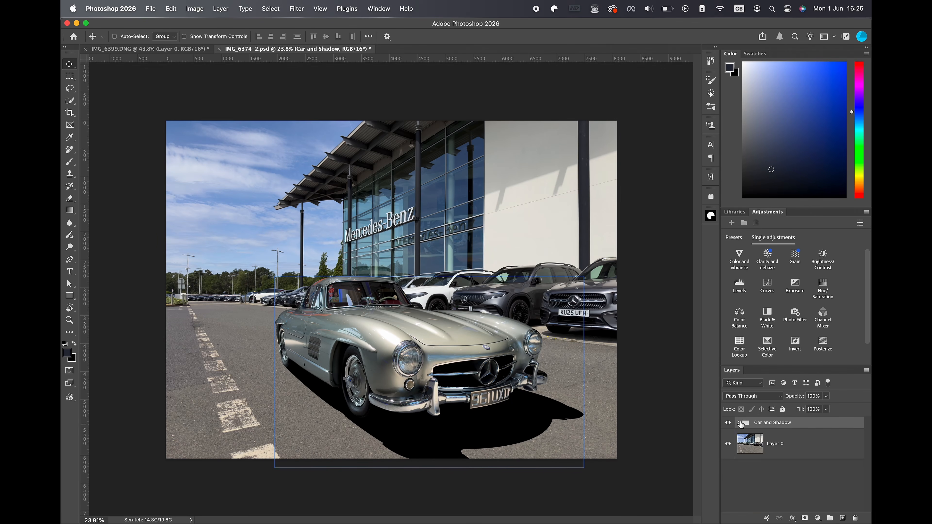
Expand the group holding the car and shadow, and lower the shadow layer's opacity to 92%.
click(739, 423)
click(815, 443)
click(826, 475)
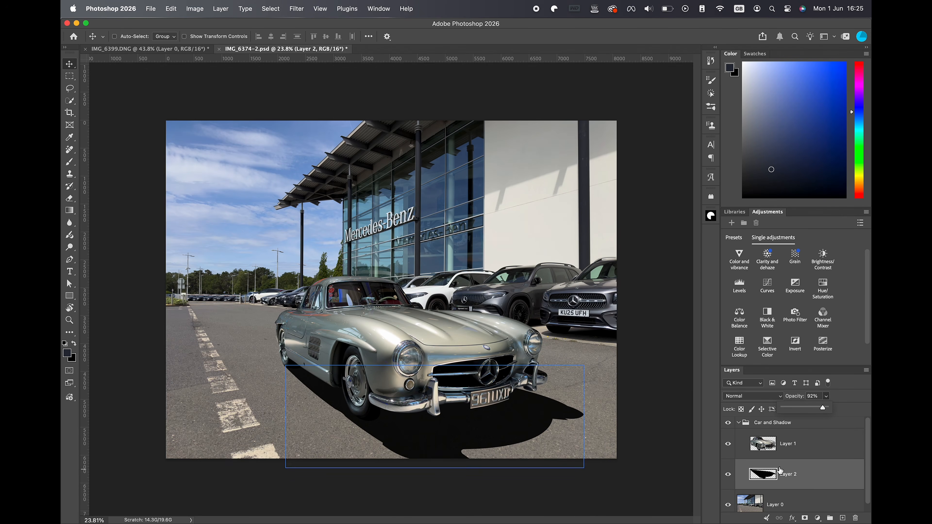
click(824, 503)
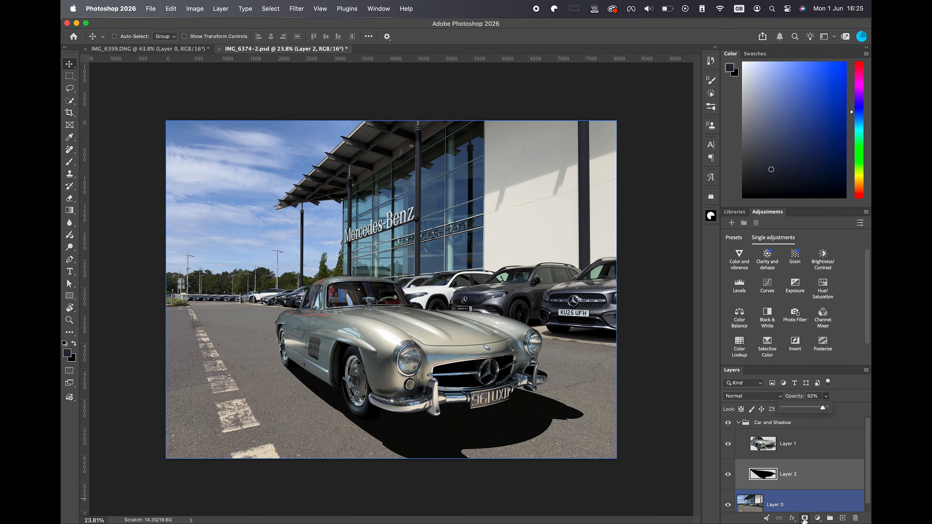
Add a layer mask to the shadow layer and fade the shadow's near edge with a black brush at 50% opacity.
click(804, 518)
key(b)
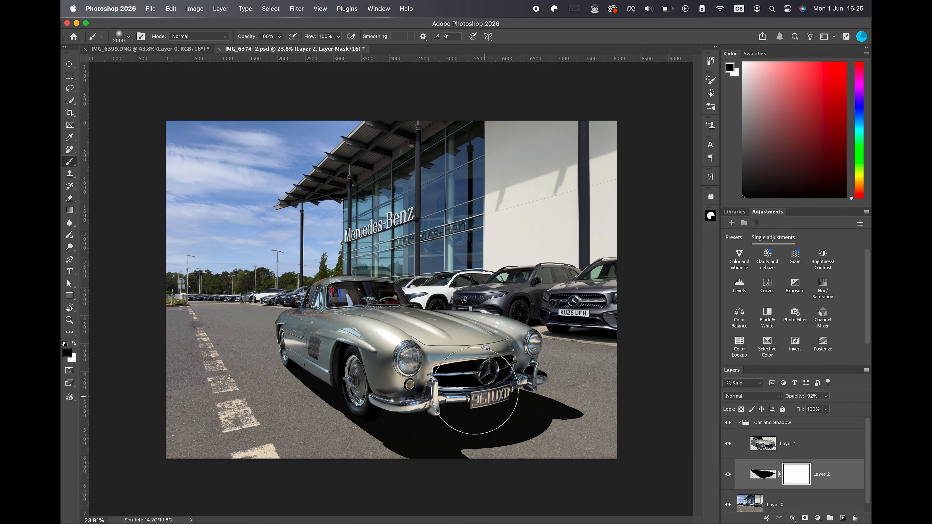
click(279, 37)
drag(281, 51, 259, 54)
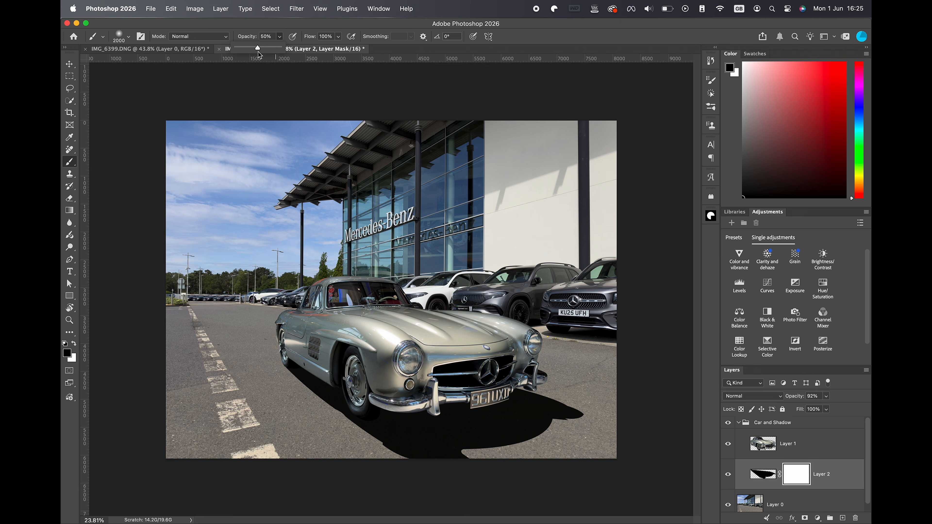
click(612, 443)
mouse_move(613, 443)
mouse_down()
mouse_move(546, 468)
mouse_move(474, 469)
mouse_move(411, 507)
mouse_move(290, 489)
mouse_move(419, 486)
mouse_up()
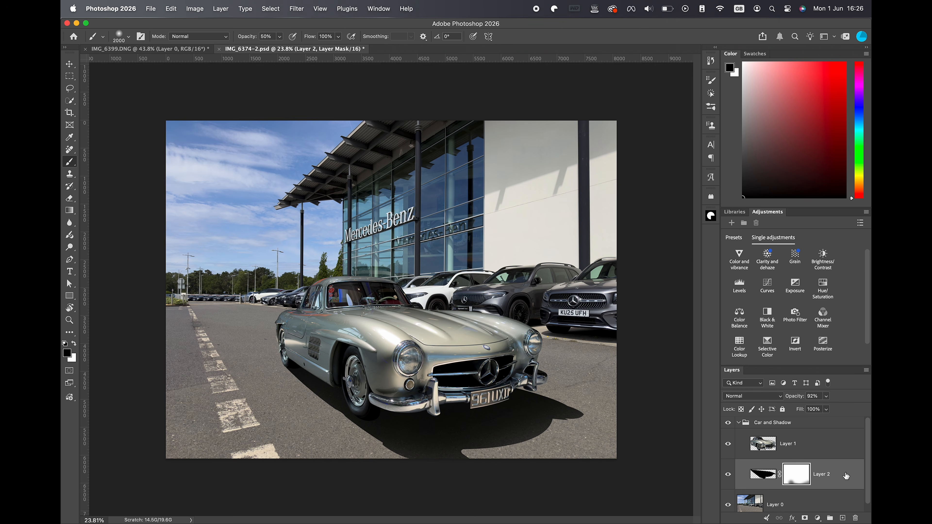
Convert the masked shadow layer to a smart object and soften it with a Gaussian Blur.
right_click(846, 476)
click(829, 435)
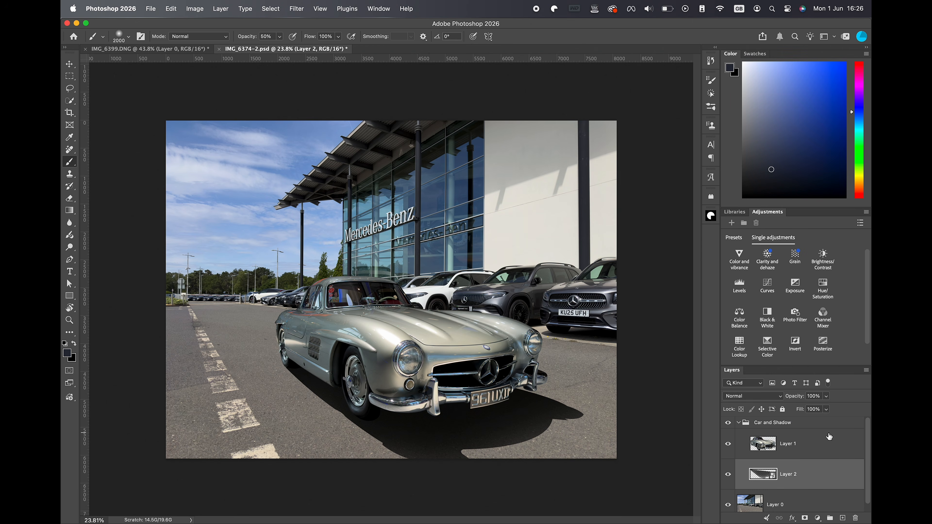
click(297, 9)
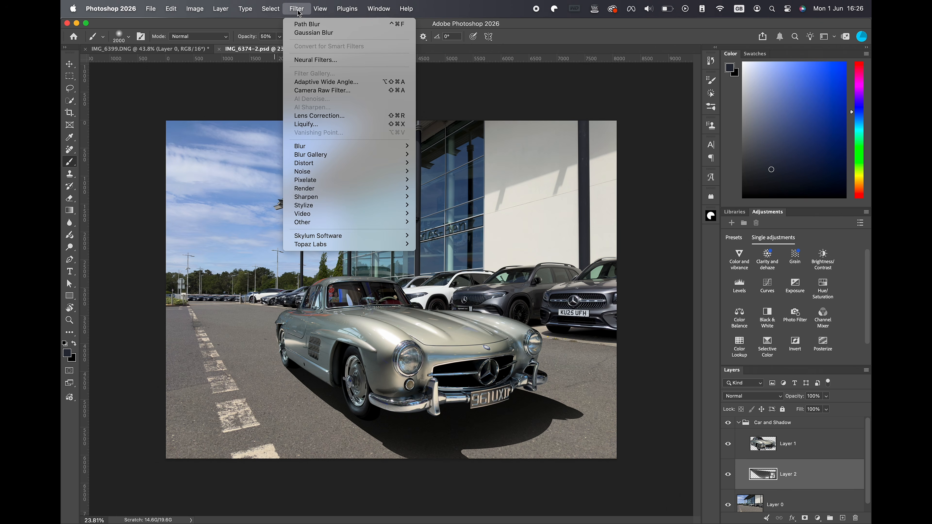
mouse_move(385, 146)
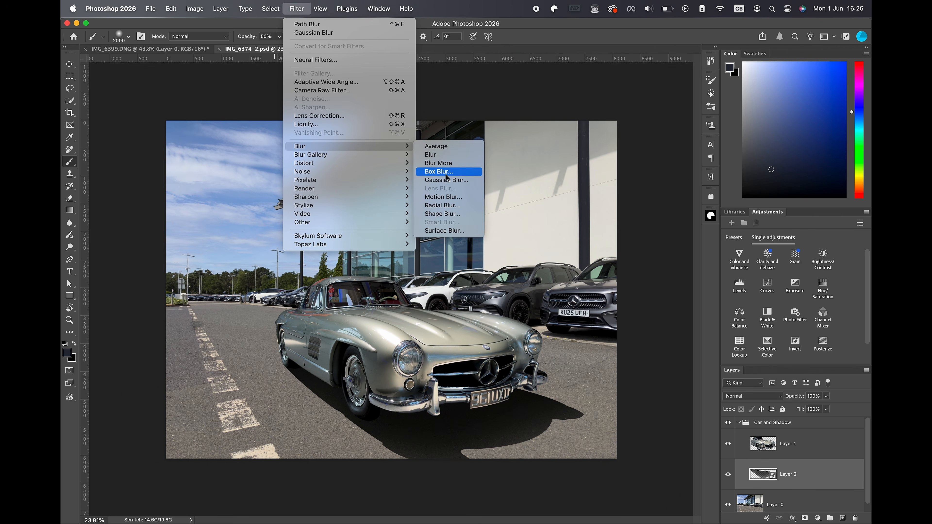
click(450, 181)
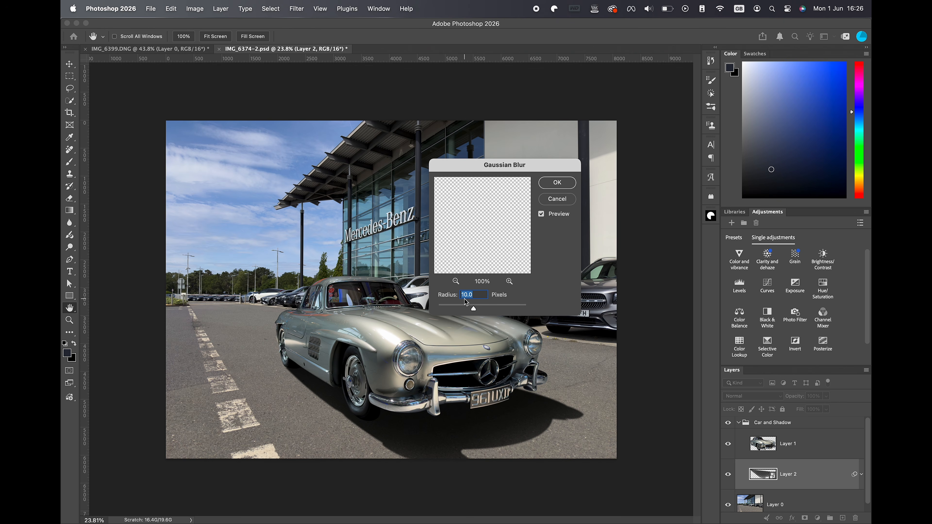
drag(473, 307, 474, 310)
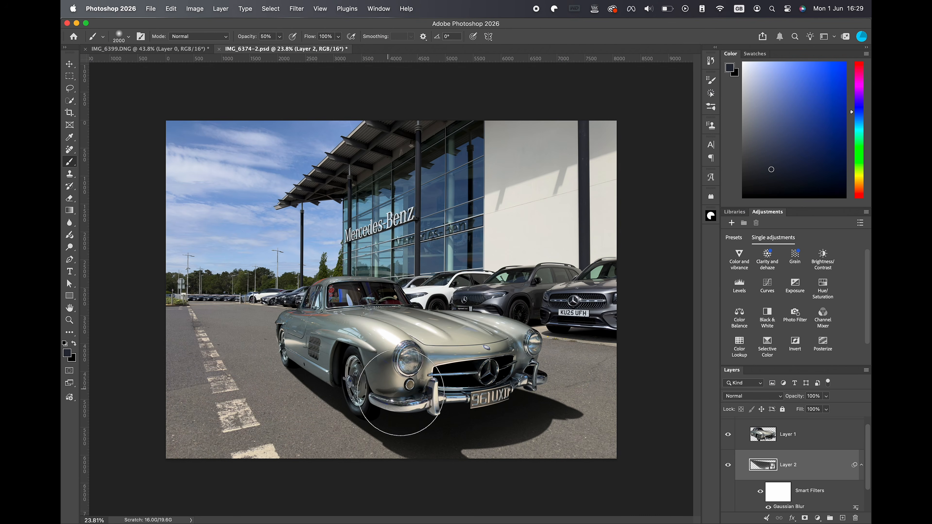
Add a Selective Color adjustment clipped to the car layer, with the Yellows' yellow at its minimum and black at +100%.
click(828, 443)
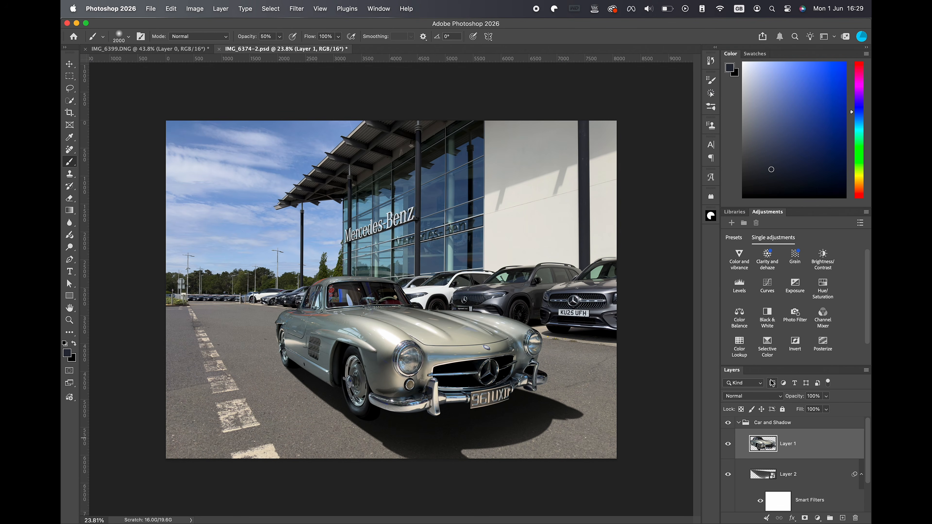
click(768, 346)
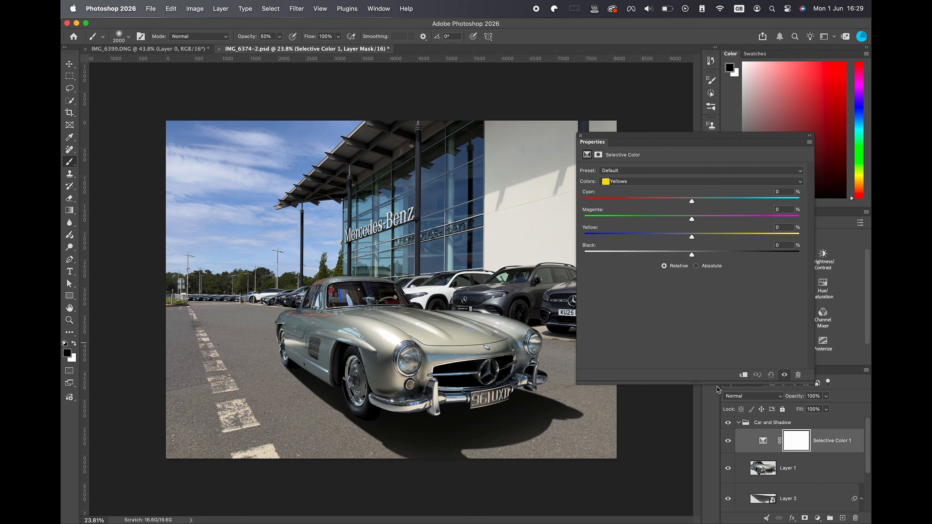
click(744, 376)
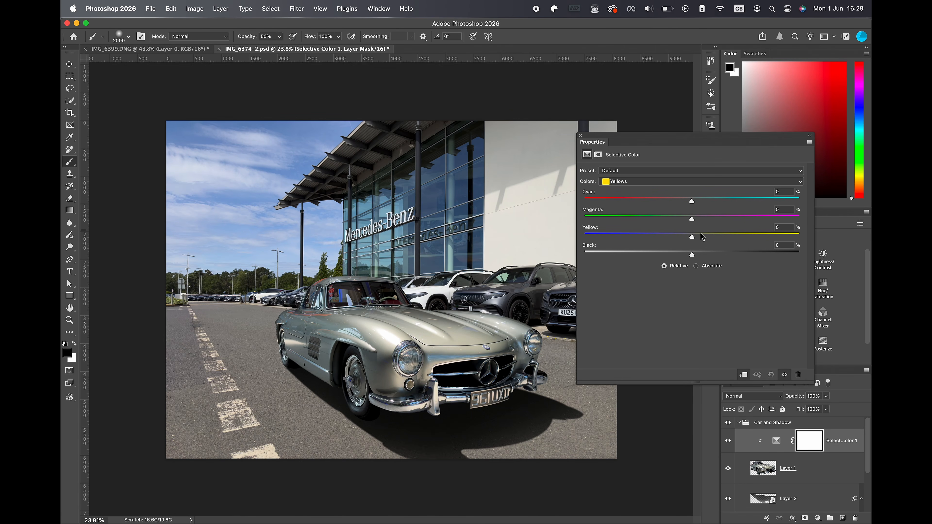
drag(692, 237, 584, 265)
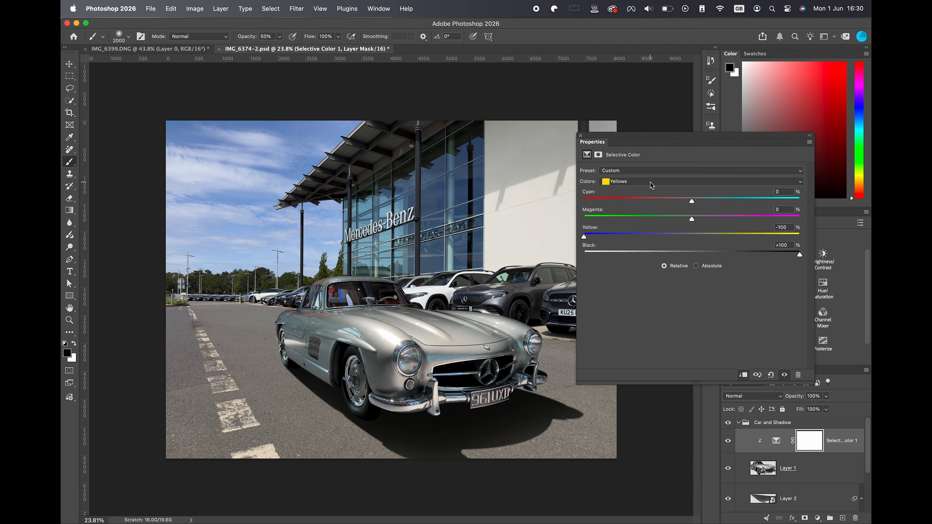
In the Selective Color adjustment, set the Cyans' cyan to its minimum and the Whites' yellow to -10%.
click(652, 185)
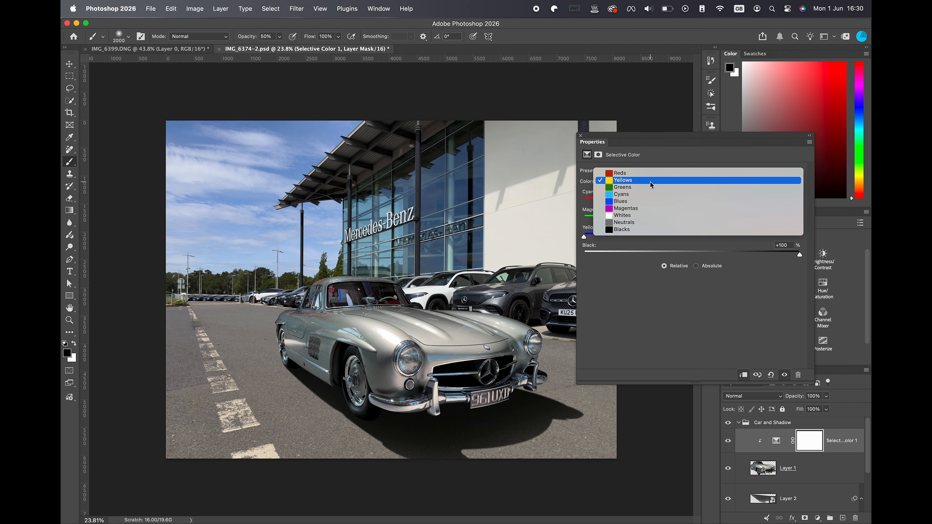
click(628, 195)
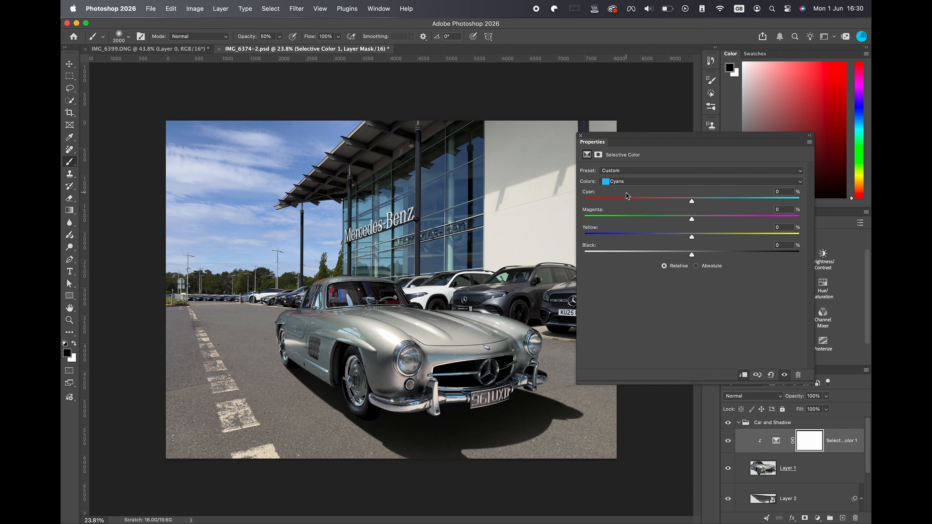
drag(692, 203, 581, 213)
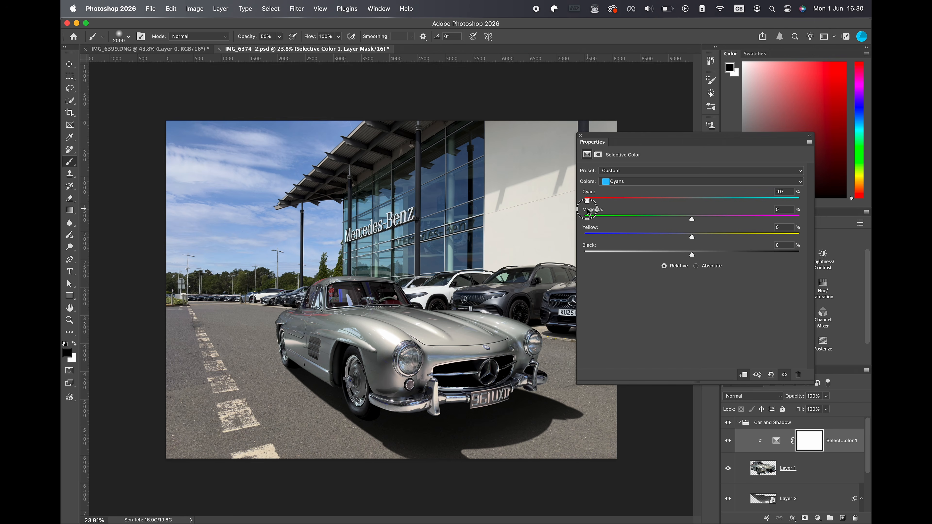
click(627, 182)
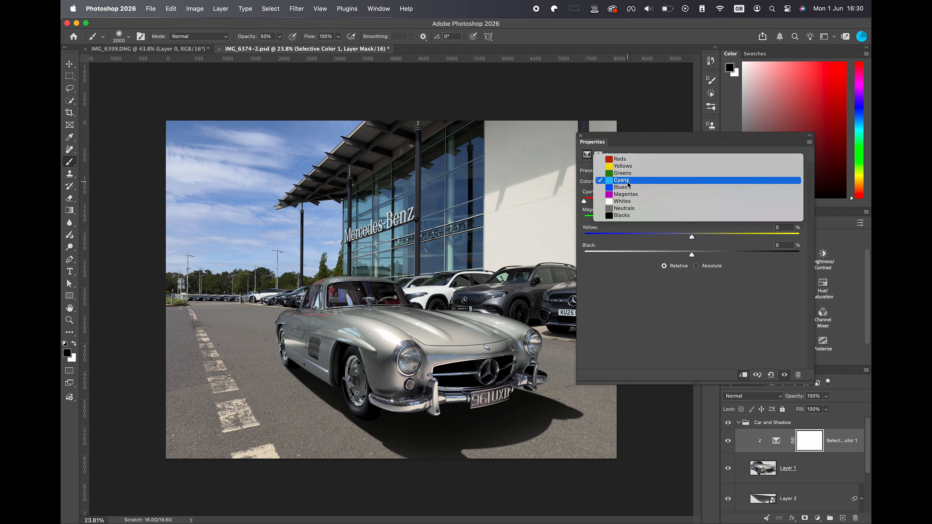
click(631, 201)
drag(692, 237, 680, 237)
click(757, 380)
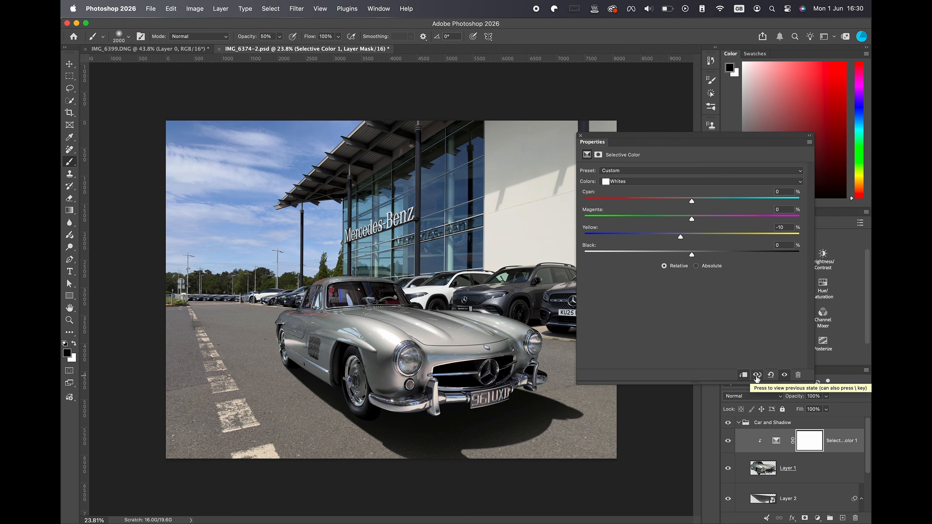
click(580, 135)
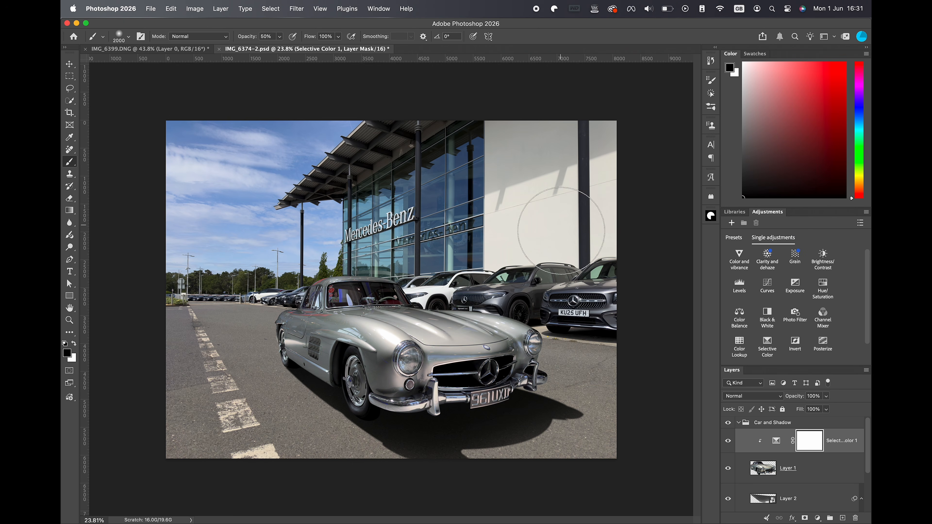
Add a Curves adjustment clipped to the car, with points at input 44, output 36 and input 176, output 171, and compare before and after.
click(771, 287)
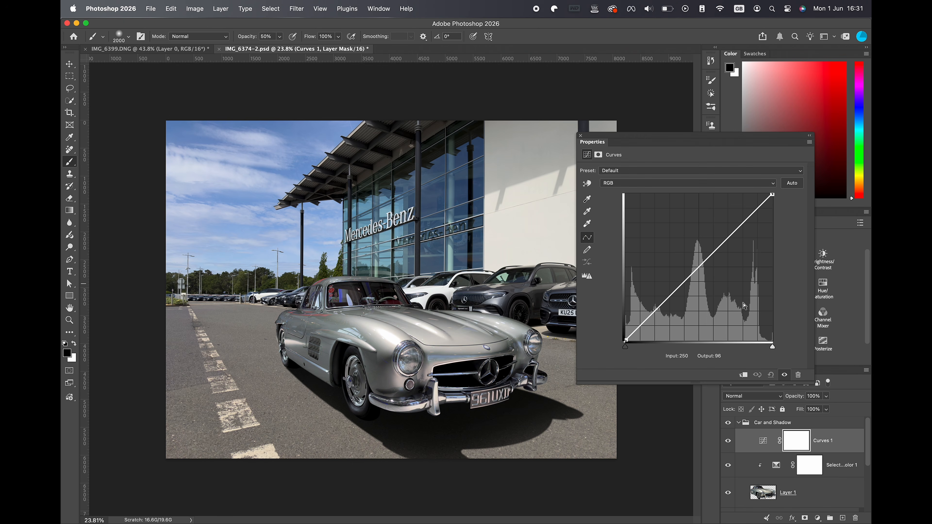
click(744, 375)
drag(649, 318, 651, 320)
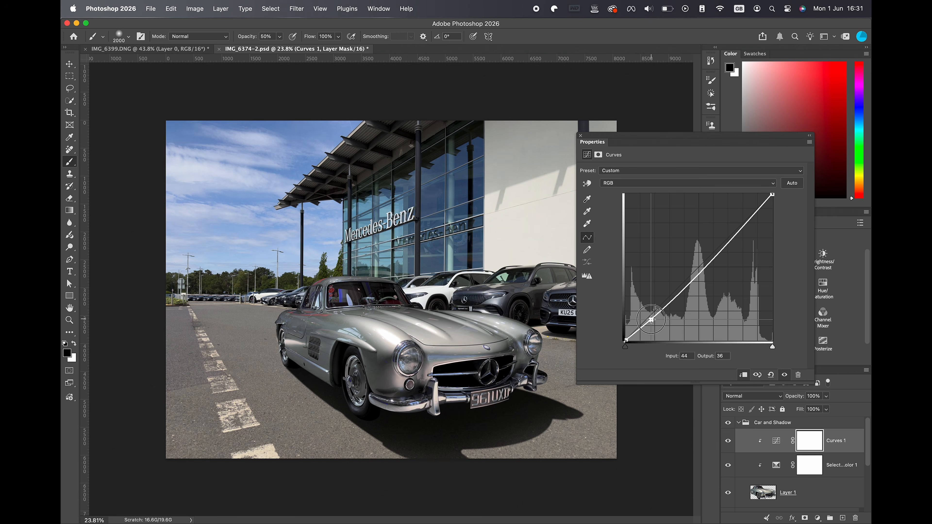
drag(727, 243, 727, 242)
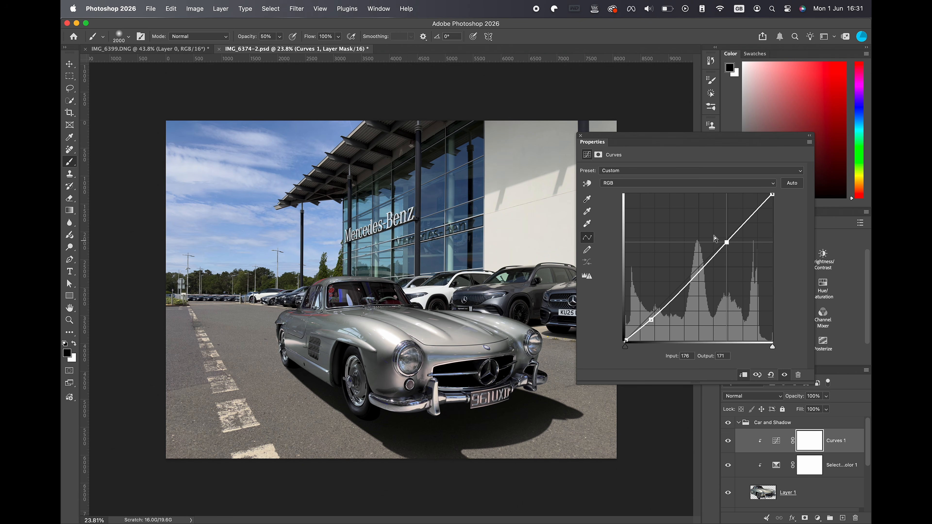
click(581, 135)
click(728, 440)
click(728, 440)
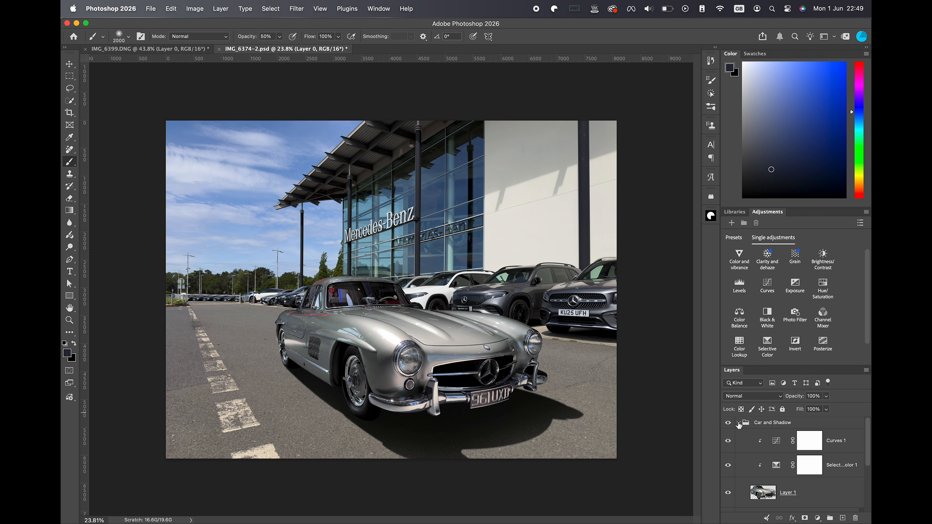
Collapse the Car and Shadow group and convert the background photo, Layer 0, to a smart object.
click(740, 426)
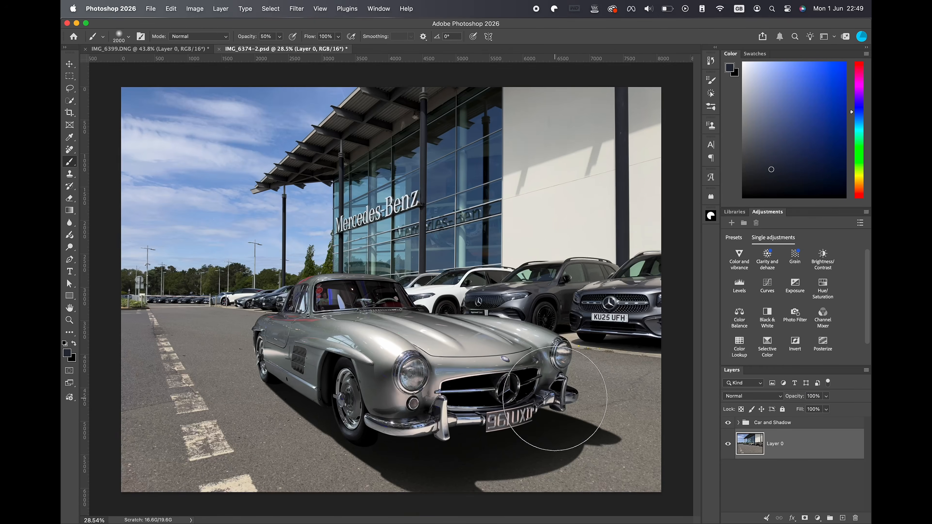
scroll(555, 399, up, 3)
scroll(563, 411, down, 1)
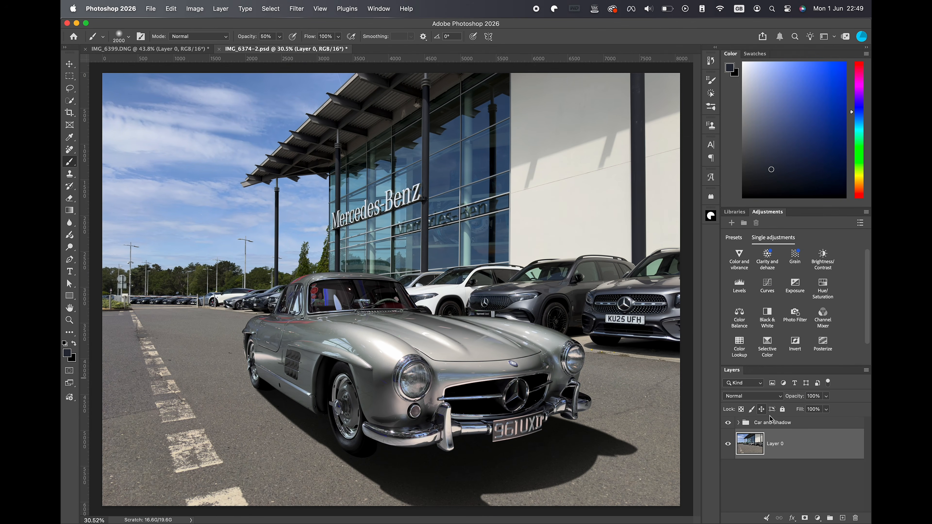
right_click(802, 449)
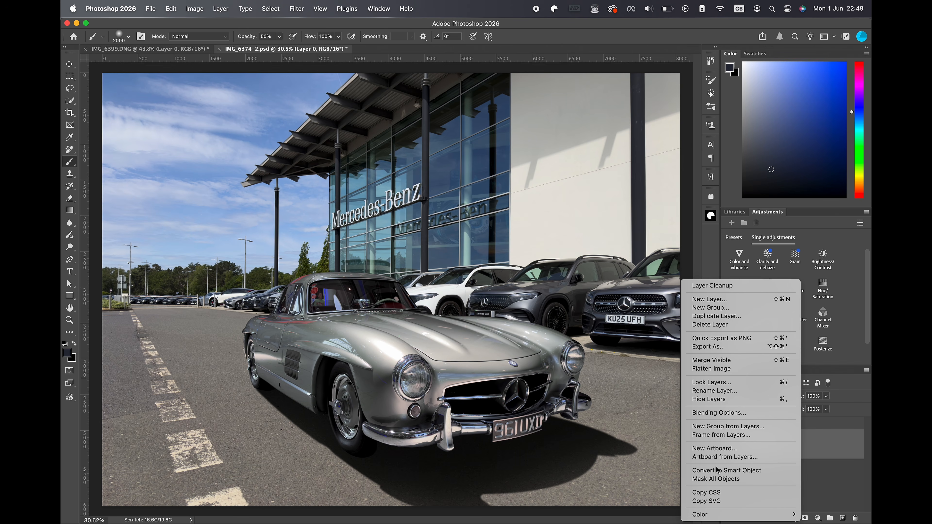
click(730, 471)
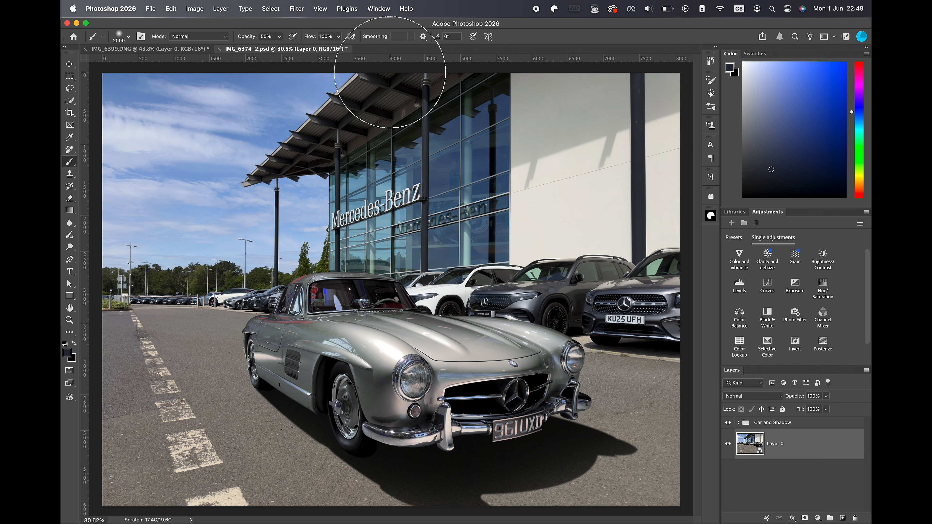
Start a Path Blur on the background photo and set its speed to 0%.
click(297, 9)
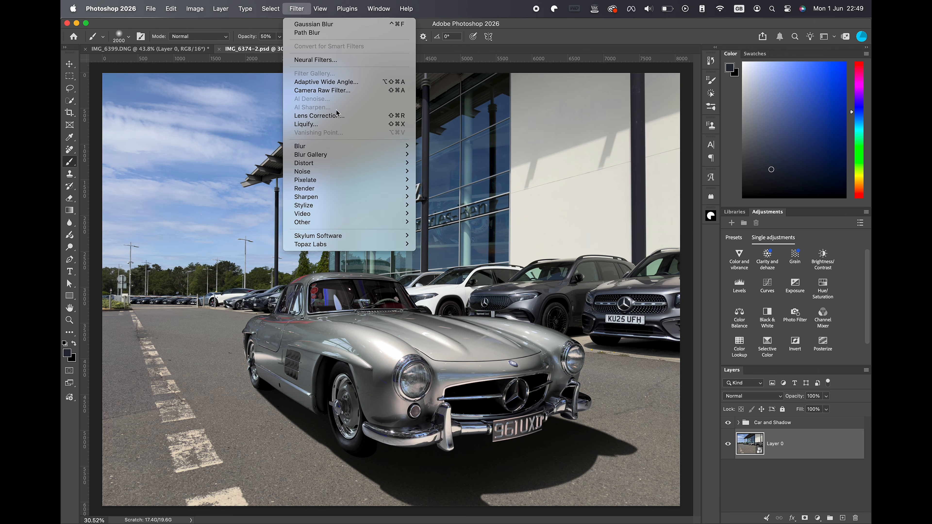
mouse_move(342, 158)
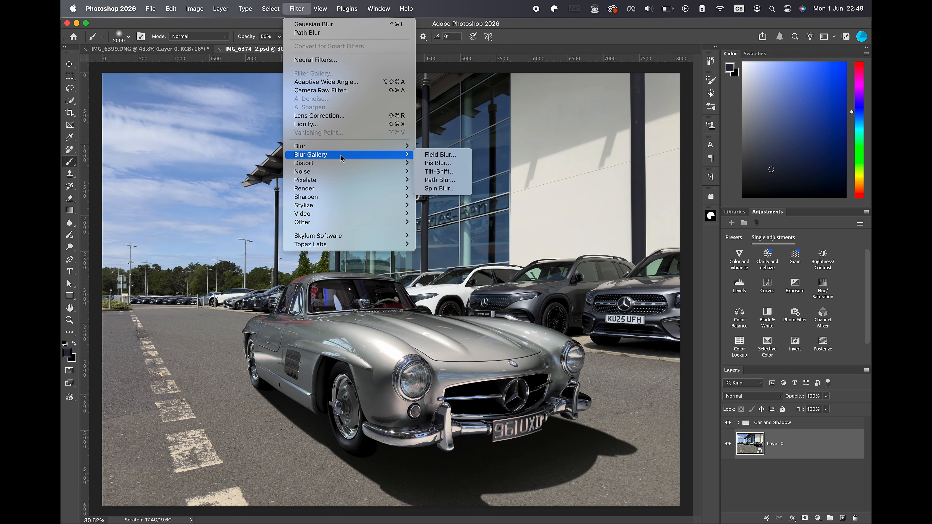
click(435, 181)
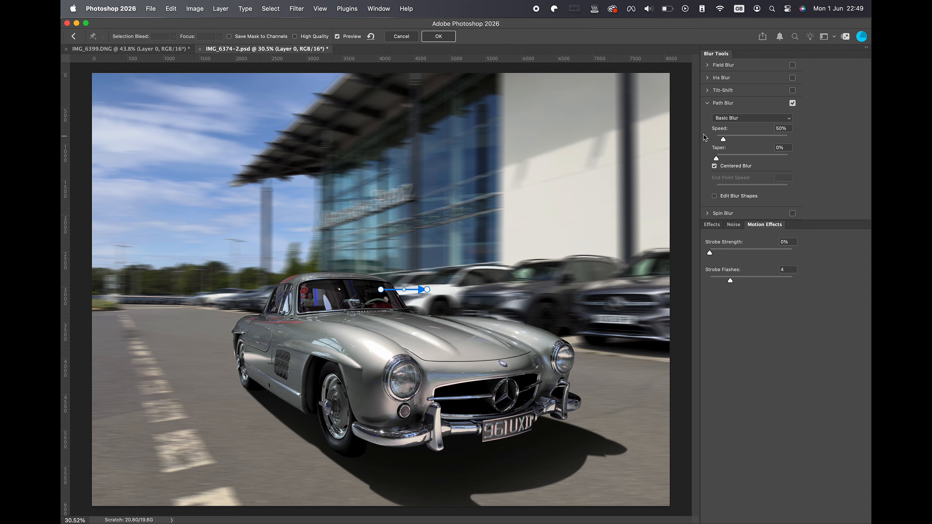
drag(723, 142, 707, 141)
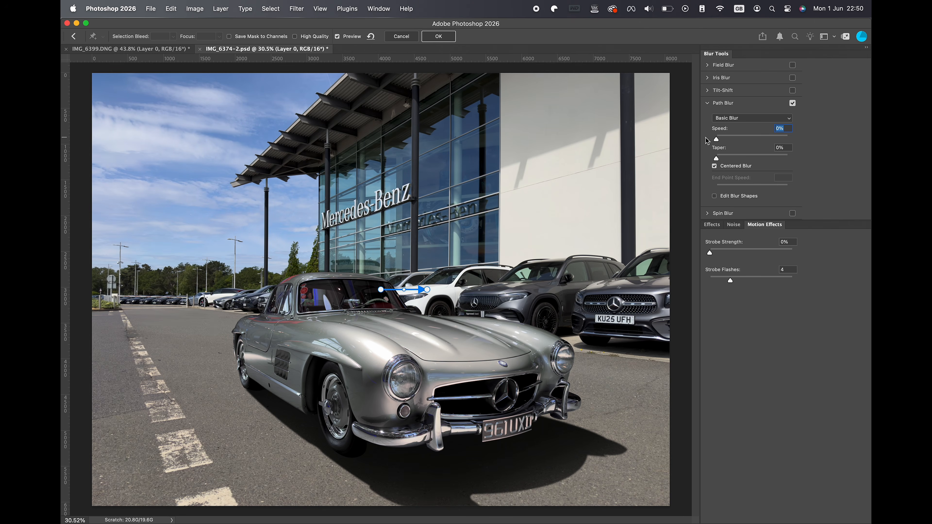
Run the blur path from the vanishing point on the horizon to the lower image edge, and draw more paths radiating to all image borders.
drag(381, 291, 114, 286)
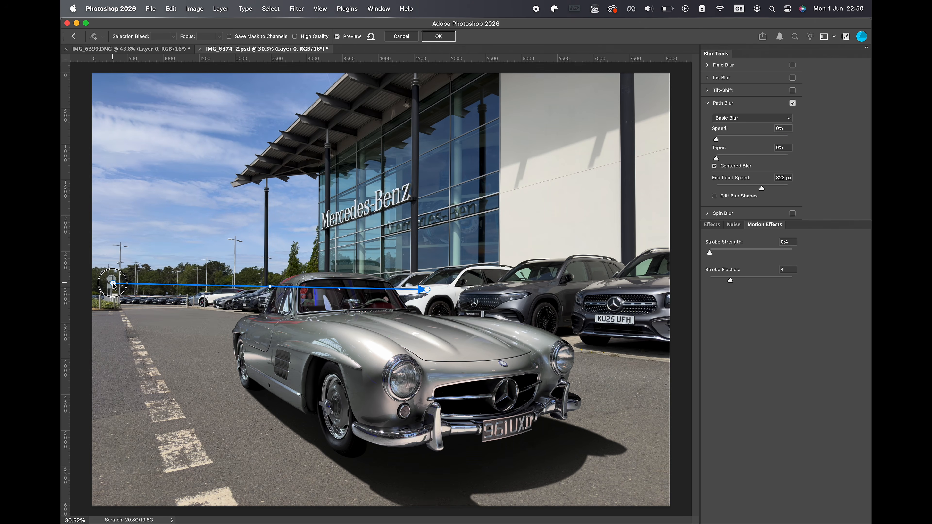
drag(426, 289, 247, 510)
drag(104, 284, 157, 511)
drag(97, 285, 97, 509)
mouse_move(125, 284)
mouse_down()
mouse_move(679, 347)
mouse_move(304, 125)
mouse_move(345, 68)
mouse_up()
mouse_move(132, 277)
mouse_down()
mouse_move(529, 63)
mouse_move(449, 68)
mouse_move(526, 71)
mouse_up()
drag(148, 281, 613, 70)
mouse_move(157, 284)
mouse_down()
mouse_move(243, 265)
mouse_move(679, 103)
mouse_move(680, 167)
mouse_up()
drag(181, 286, 678, 225)
drag(131, 293, 340, 508)
drag(142, 292, 676, 426)
mouse_move(108, 272)
mouse_down()
mouse_move(231, 68)
mouse_move(156, 68)
mouse_up()
drag(104, 285, 94, 67)
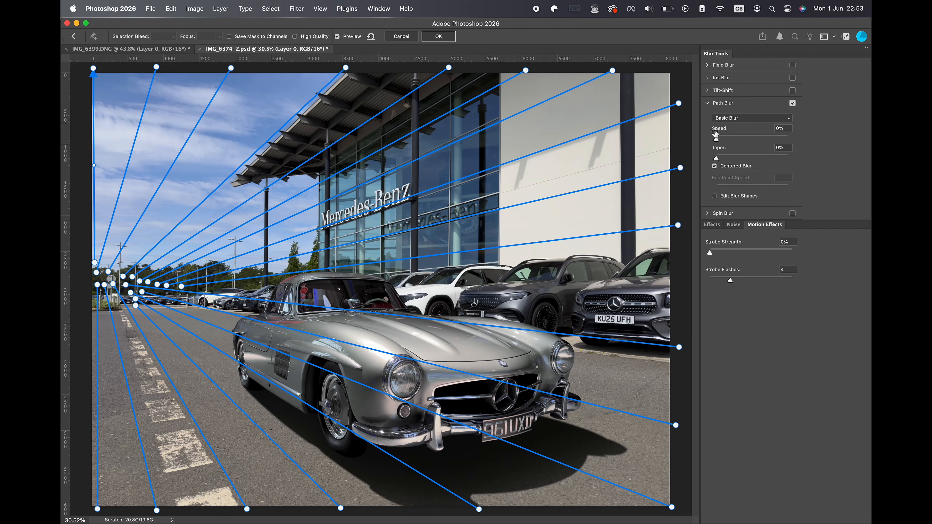
Set the Path Blur speed on the background photo to 105%.
drag(717, 141, 733, 141)
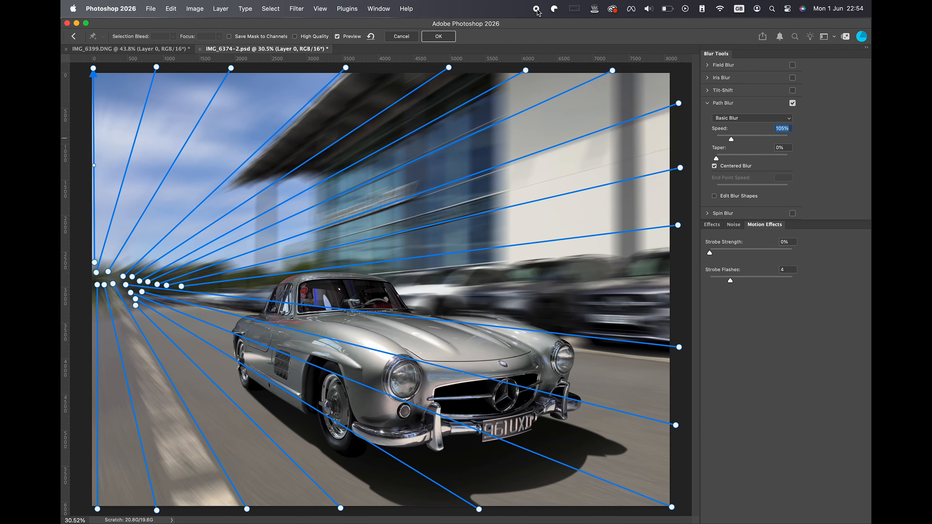
key(Tab)
Set the End Point Speed of the blur paths' ends around the vanishing point to 0 px and apply the Path Blur.
click(114, 285)
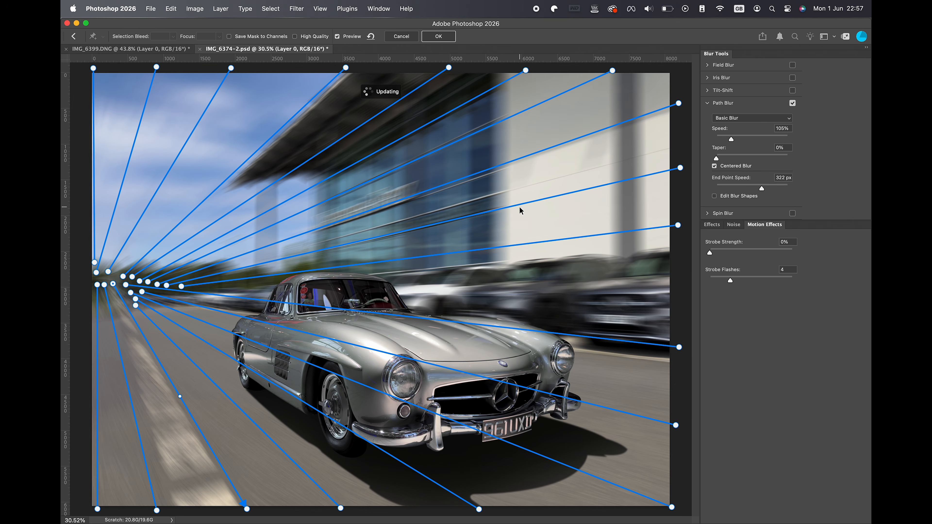
click(719, 185)
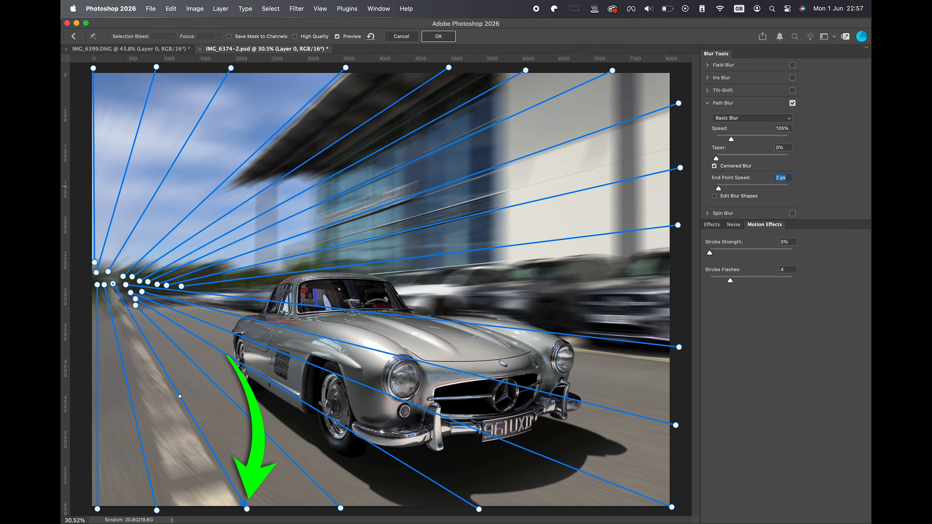
click(247, 509)
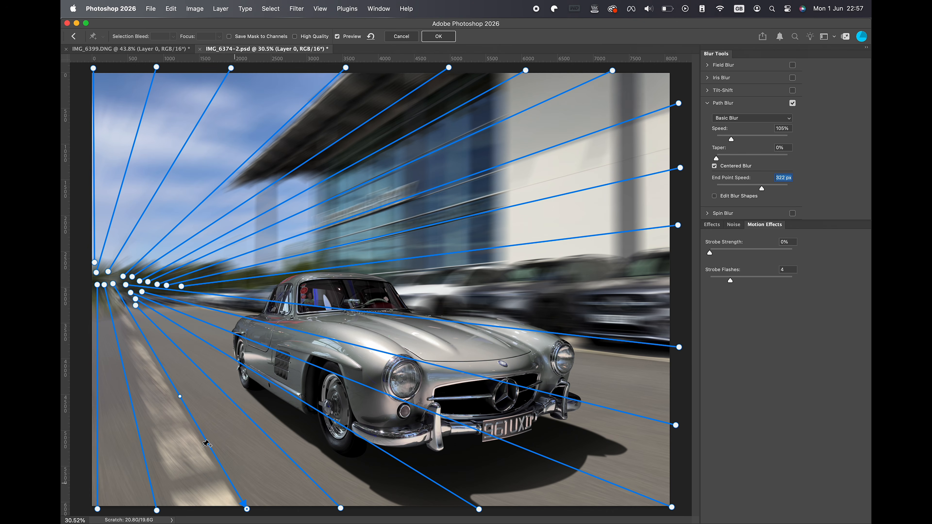
click(142, 292)
click(717, 185)
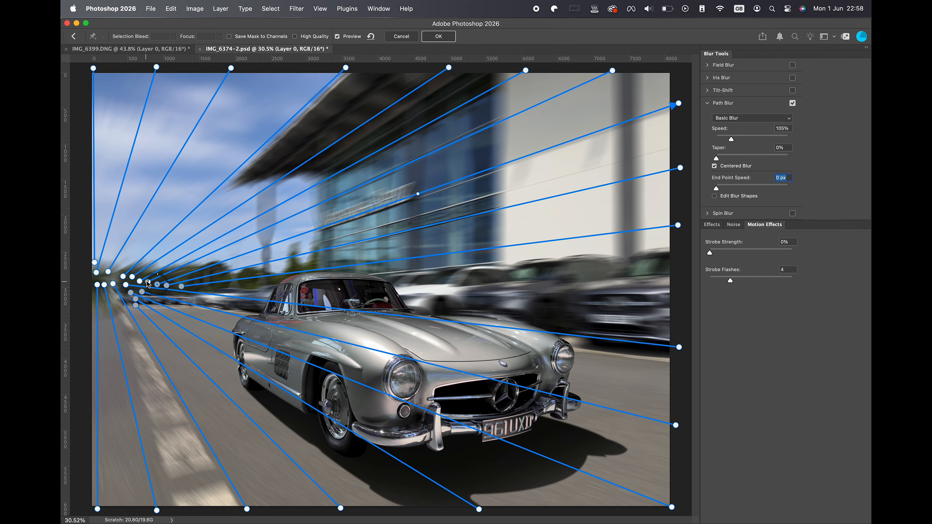
click(108, 272)
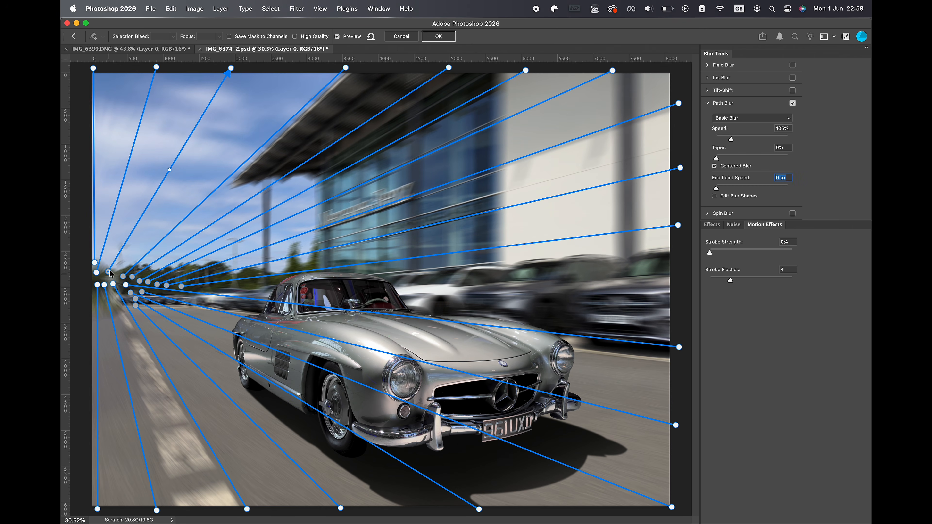
click(96, 272)
drag(740, 188, 707, 191)
click(95, 262)
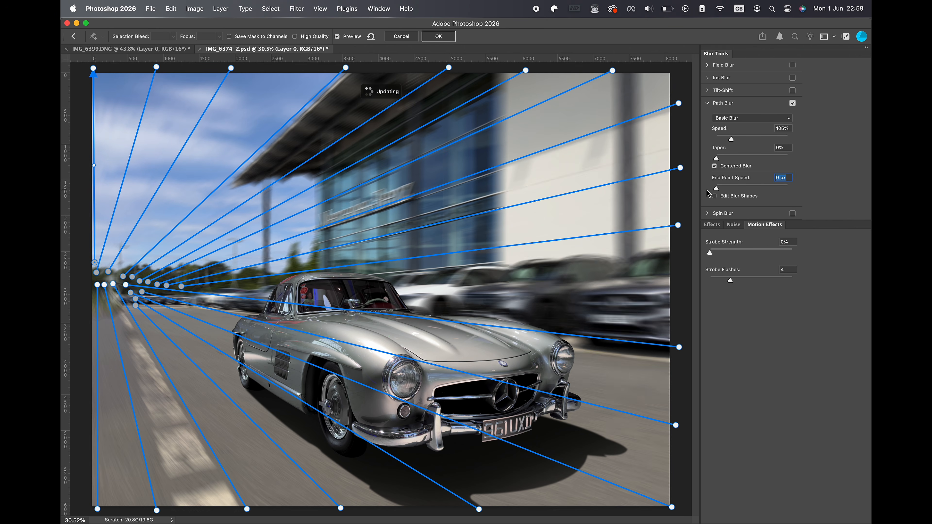
click(438, 36)
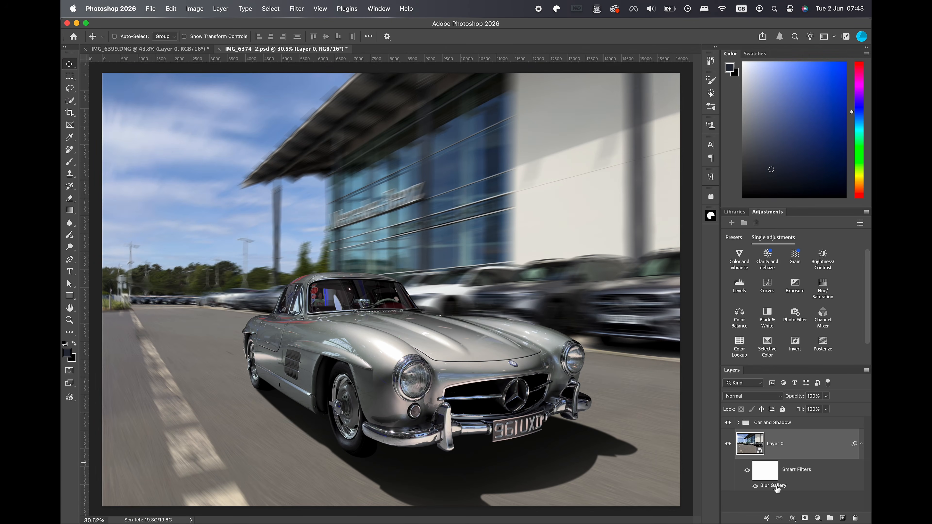
Reopen the background's Blur Gallery smart filter, set the Path Blur speed to 124%, and apply it.
double_click(777, 489)
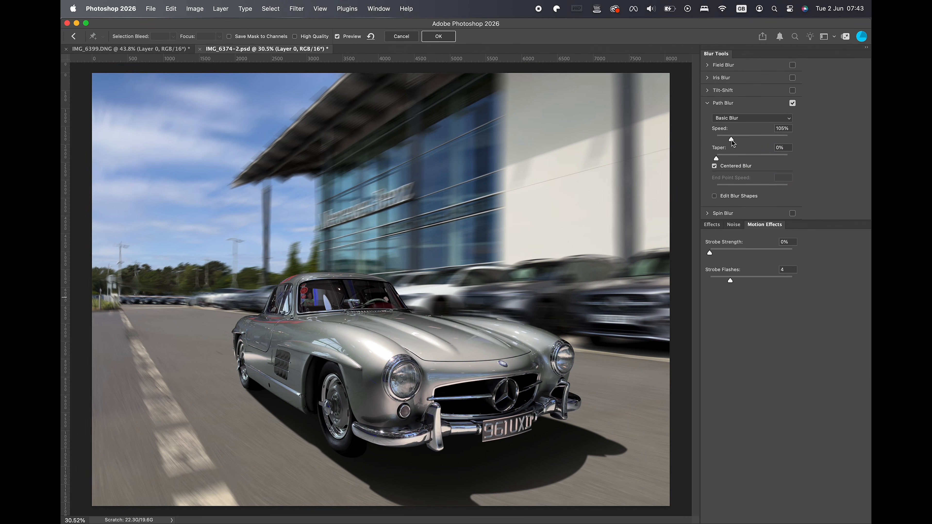
drag(734, 144, 735, 144)
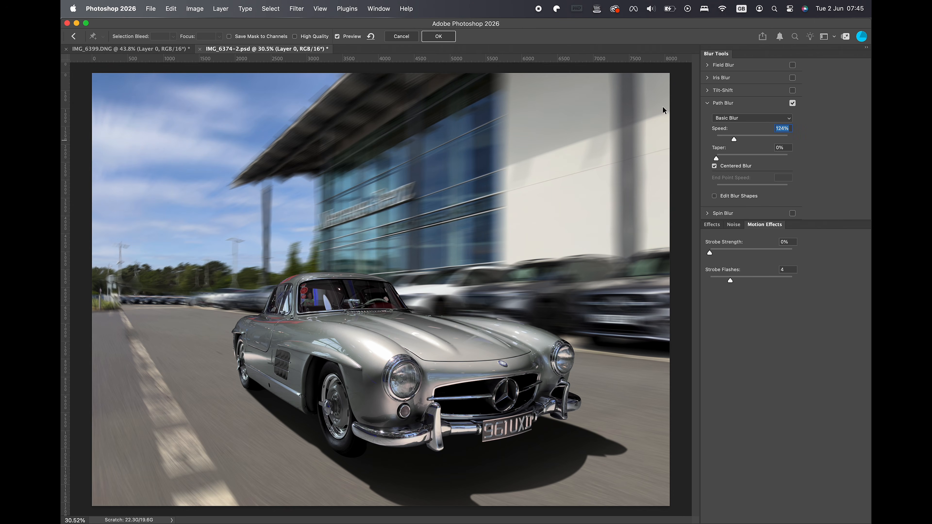
click(439, 38)
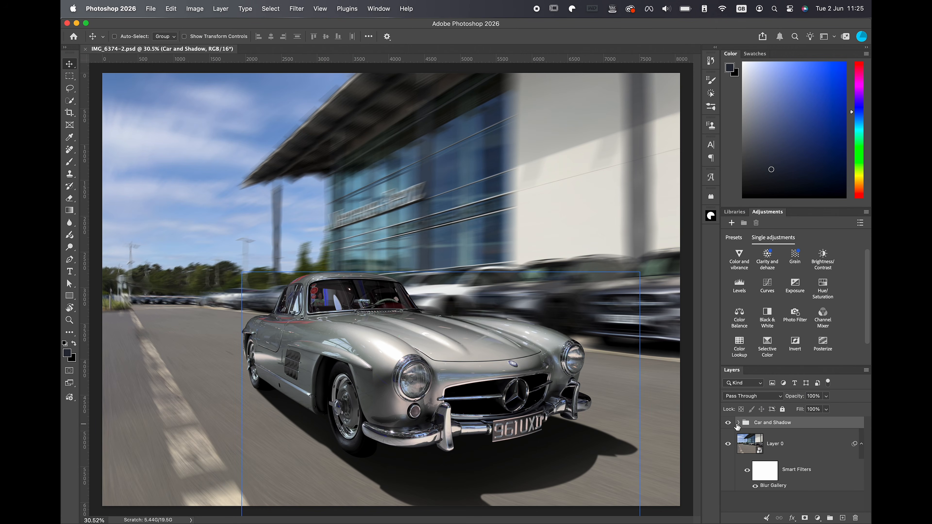
Expand the Car and Shadow group and convert the car layer, Layer 1, to a smart object.
click(739, 423)
click(763, 490)
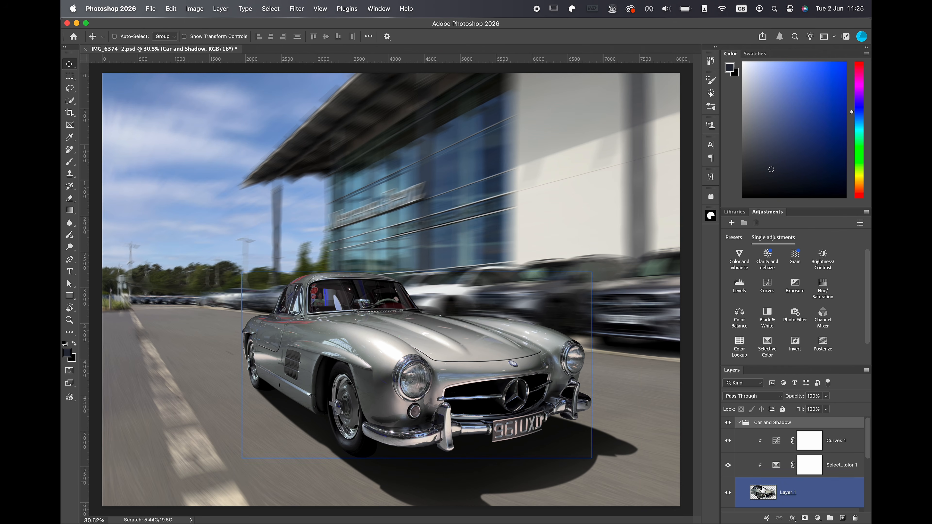
right_click(811, 497)
click(754, 462)
click(754, 464)
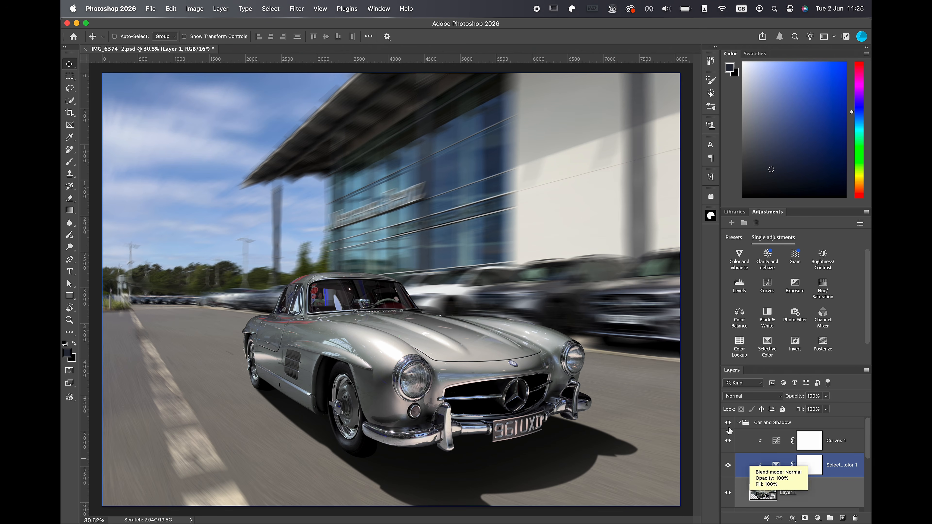
Apply a Spin Blur with a 15° blur angle to the silver car's front wheel, fitting the blur ellipse to the wheel.
click(294, 10)
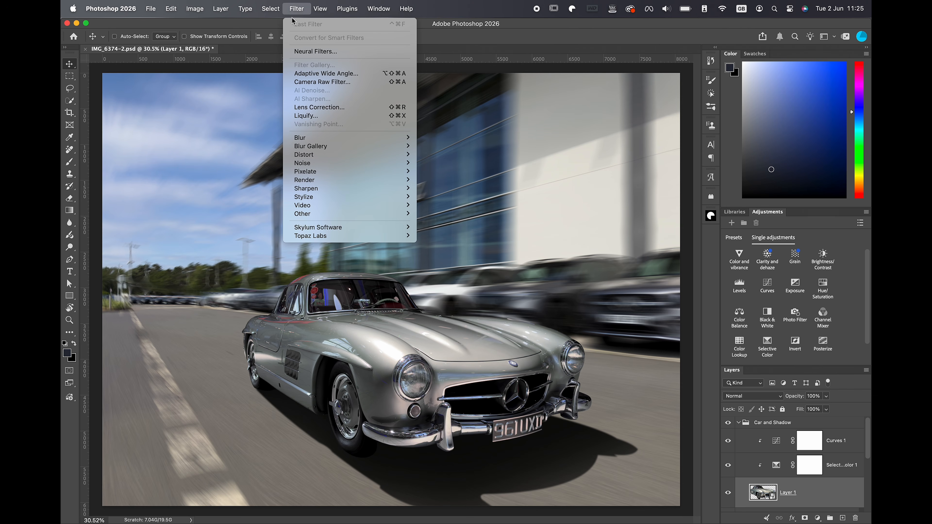
mouse_move(389, 146)
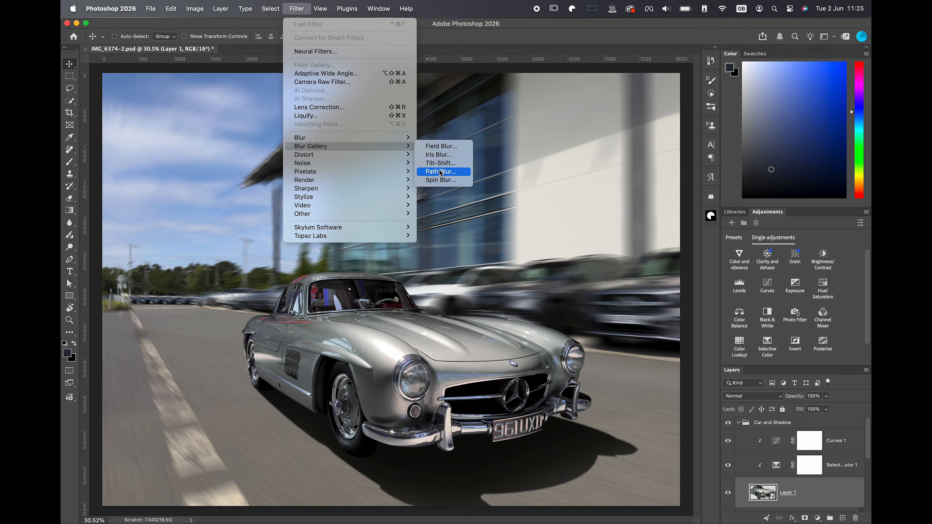
click(442, 180)
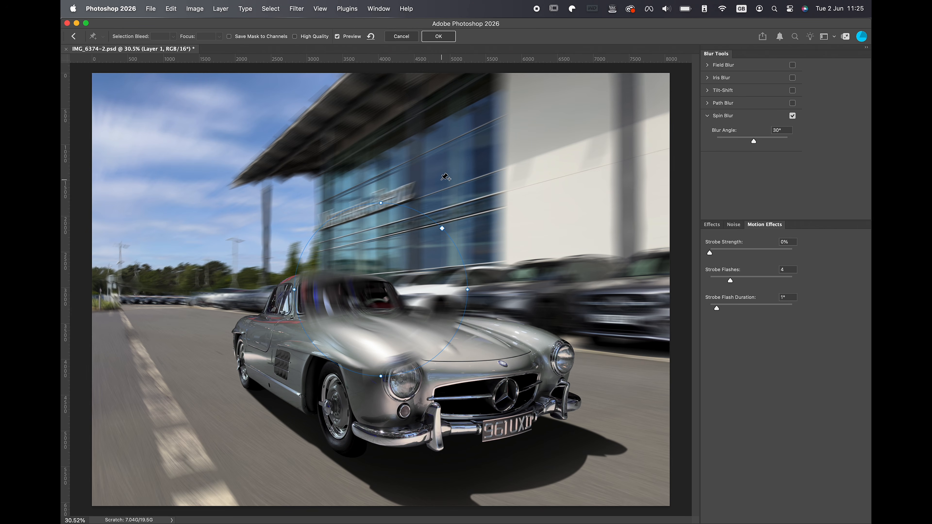
drag(381, 290, 335, 408)
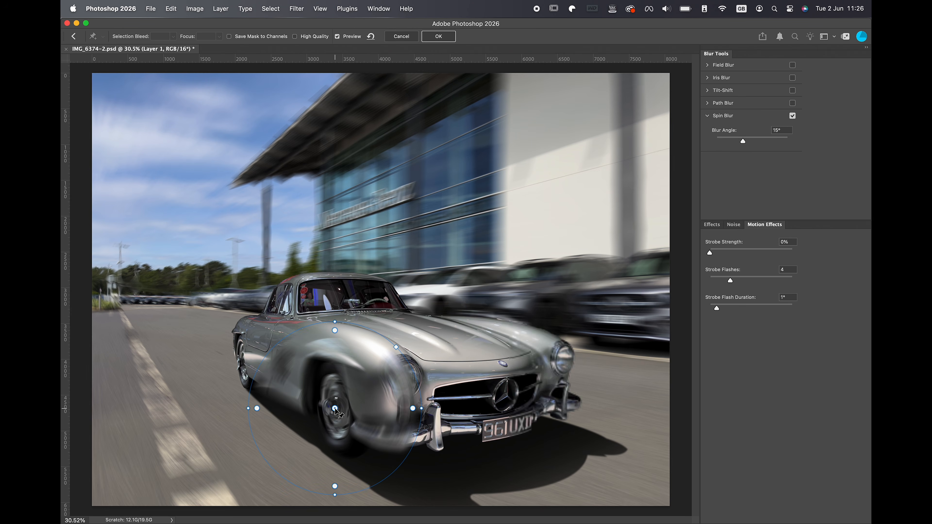
drag(413, 409, 353, 409)
drag(335, 322, 331, 363)
drag(334, 409, 332, 409)
key(Return)
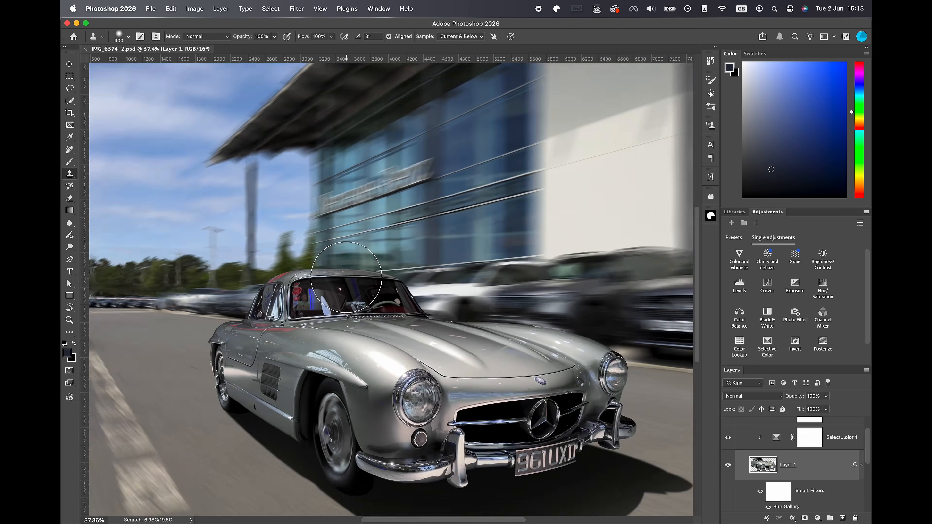
Add a layer mask to the car layer, Layer 1.
scroll(344, 277, up, 5)
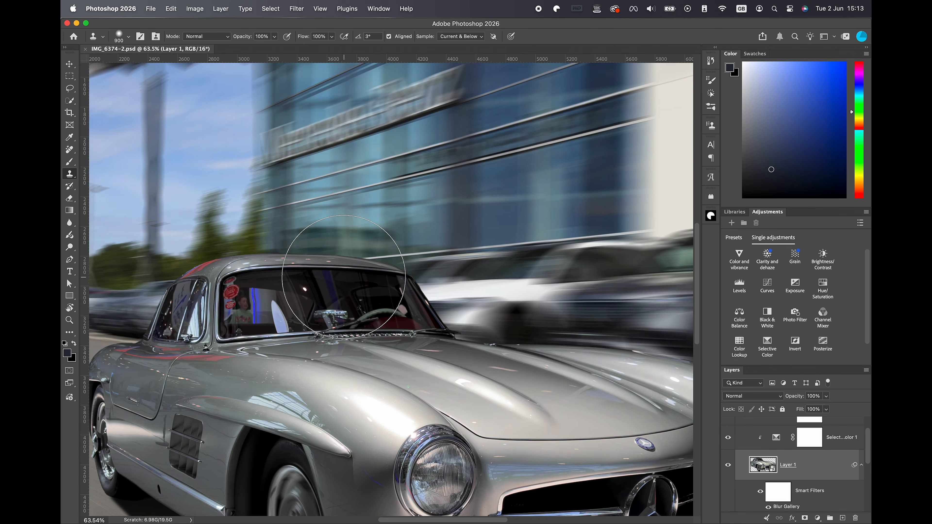
drag(329, 310, 476, 273)
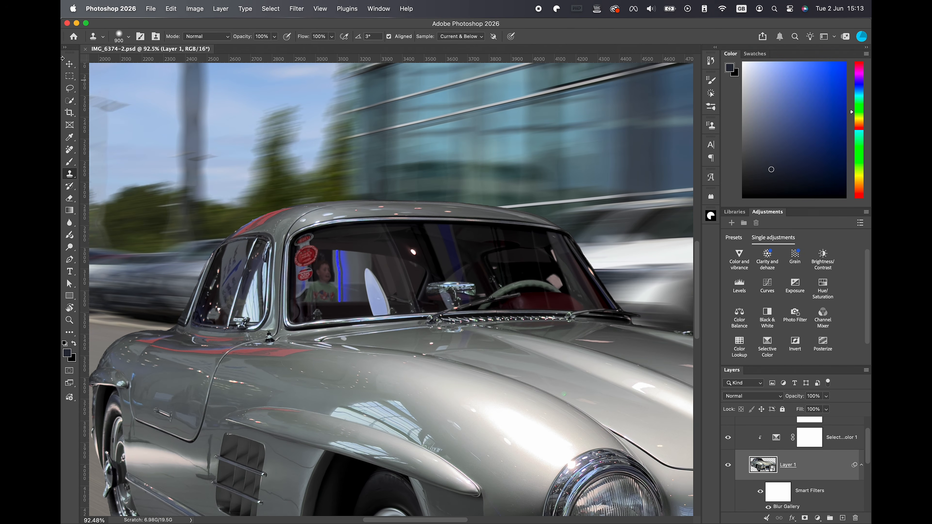
click(69, 64)
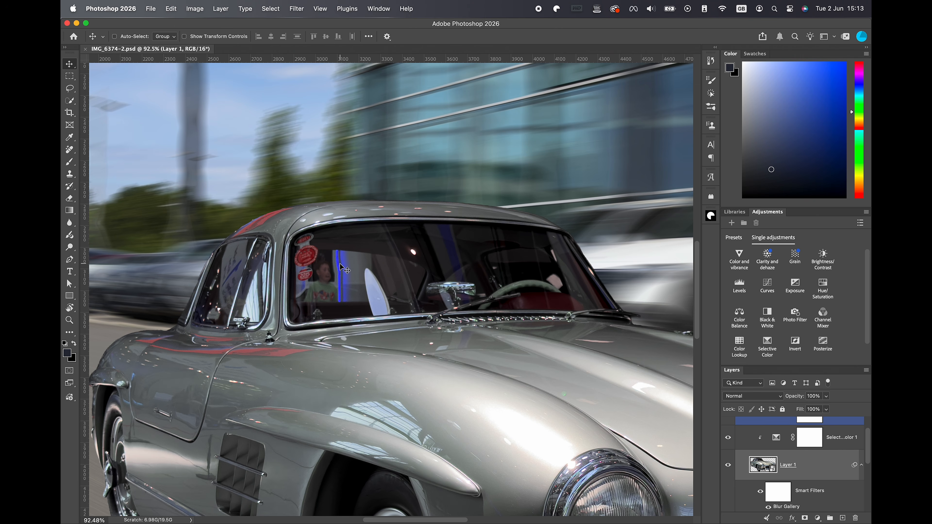
click(804, 519)
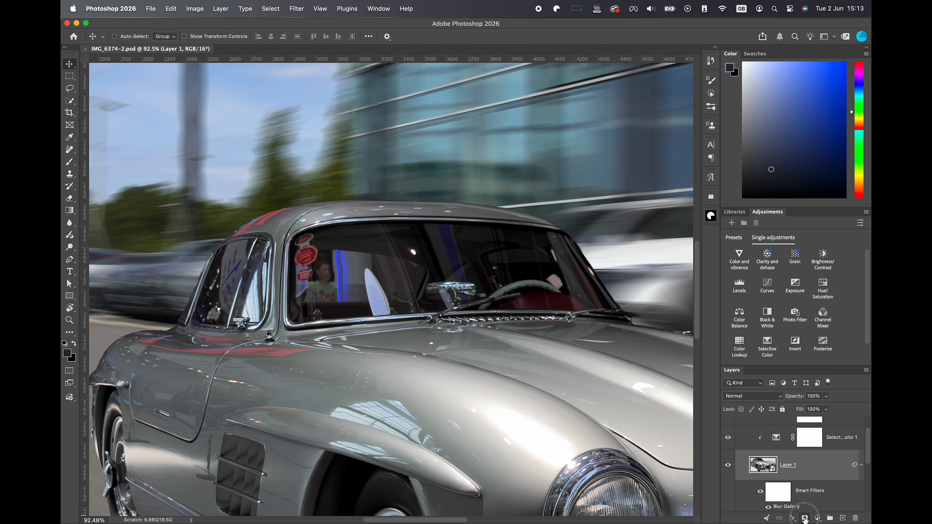
Outline the rear view seen through the windscreen with the Pen tool, skirting the round red sticker and white headrest, and turn the path into a selection.
scroll(393, 289, up, 10)
key(p)
drag(535, 203, 502, 192)
alt+click(535, 202)
drag(273, 167, 123, 171)
alt+click(272, 167)
drag(213, 207, 147, 193)
alt+click(213, 208)
drag(211, 321, 212, 387)
click(412, 318)
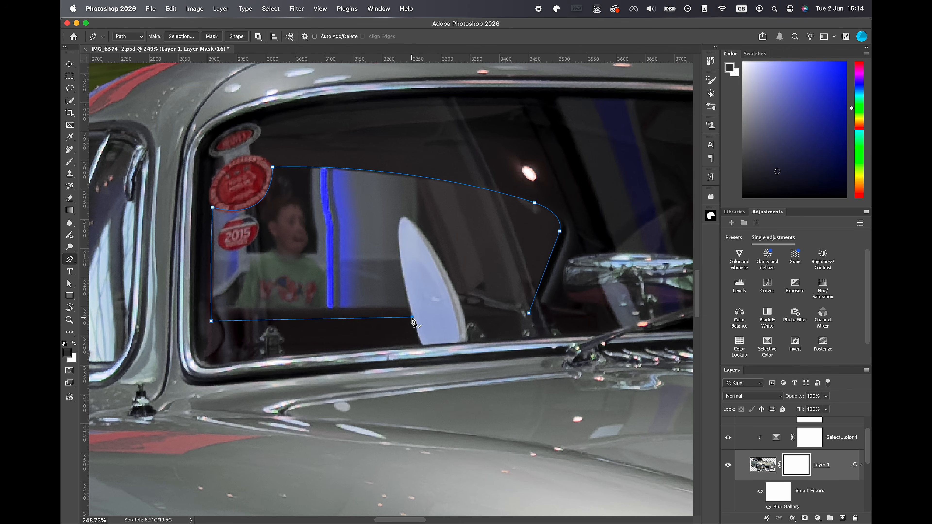
alt+click(403, 218)
drag(464, 317, 500, 408)
alt+click(465, 317)
click(529, 313)
key(super+Return)
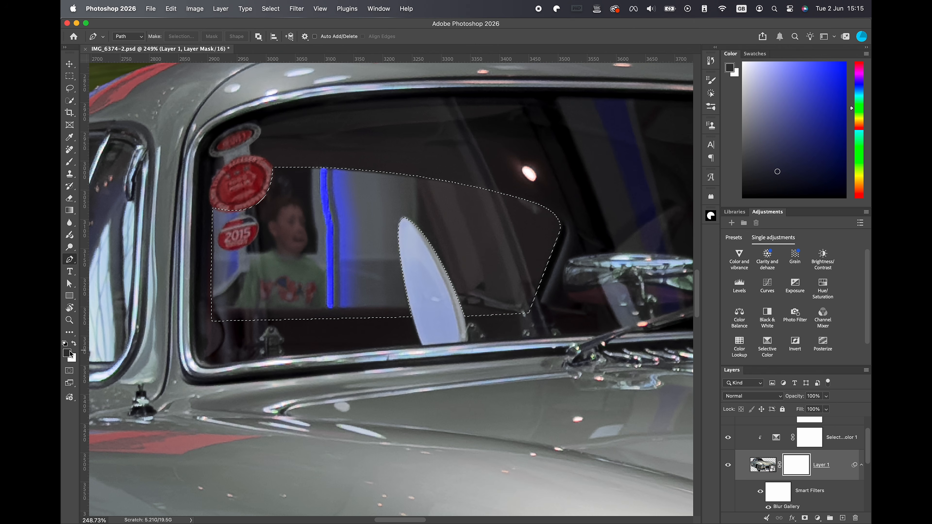
Paint black on Layer 1's mask inside the windscreen selection to reveal the blurred background, and deselect.
key(b)
mouse_move(541, 239)
mouse_down()
mouse_move(370, 198)
mouse_move(239, 198)
mouse_move(558, 254)
mouse_move(250, 312)
mouse_move(519, 297)
mouse_up()
key(super+d)
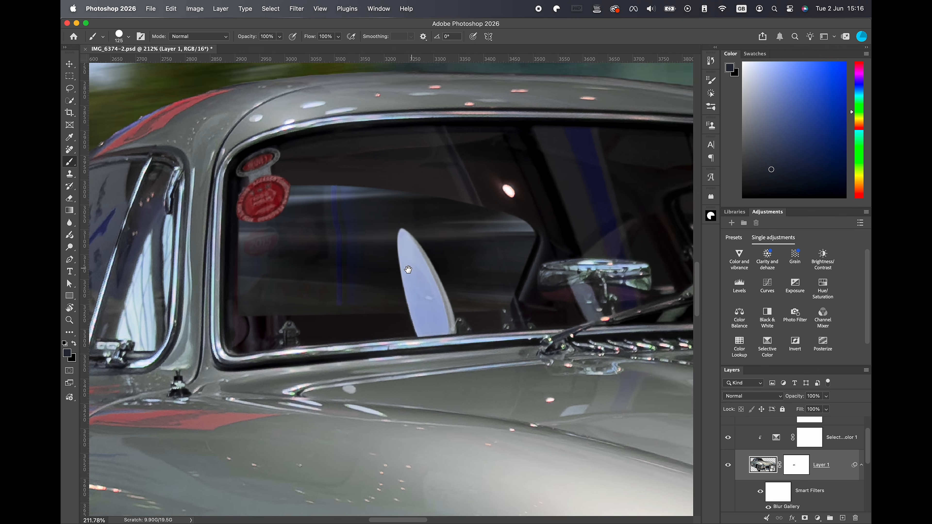
Add a Curves adjustment directly above the background photo, Layer 0, and raise the curve's midtones to brighten it.
drag(408, 270, 458, 245)
scroll(864, 492, down, 4)
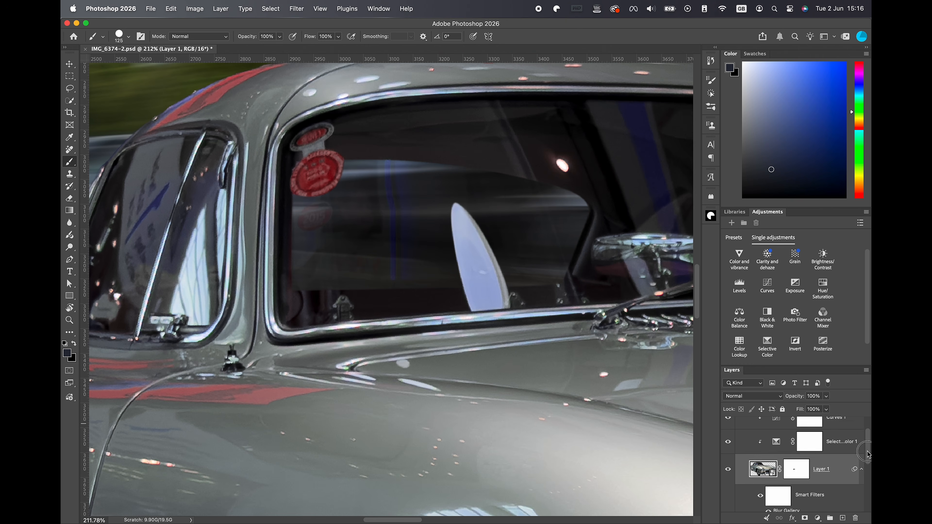
click(863, 493)
scroll(859, 485, down, 2)
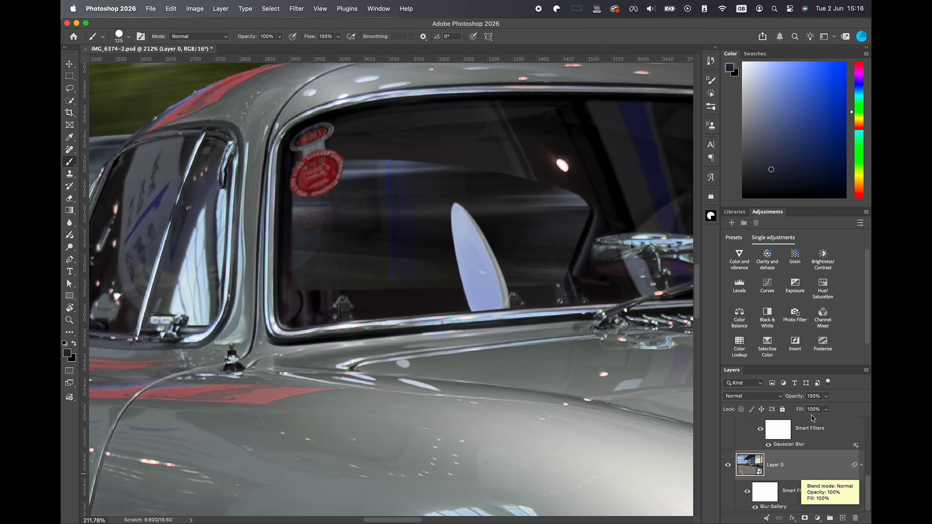
click(767, 288)
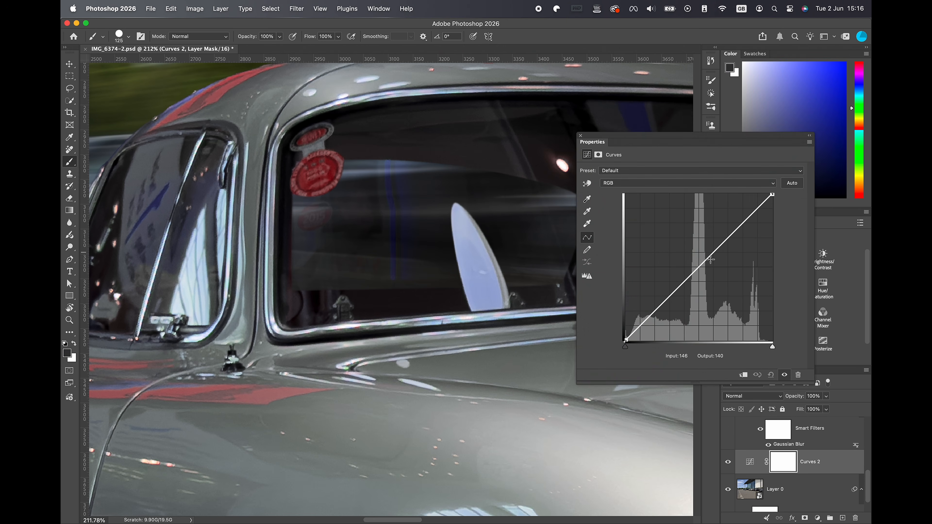
drag(711, 259, 693, 236)
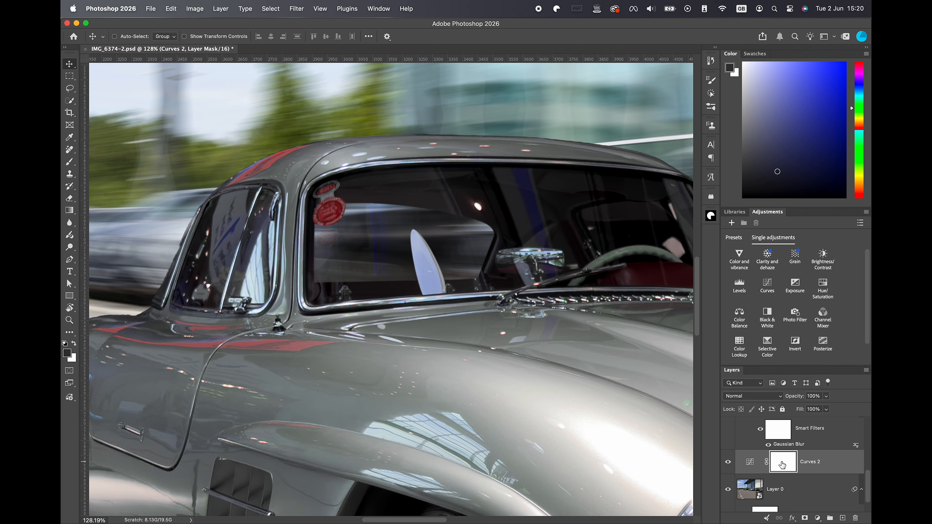
Invert the Curves 2 mask to black and paint white over the windscreen's see-through area to brighten only that part.
key(super+i)
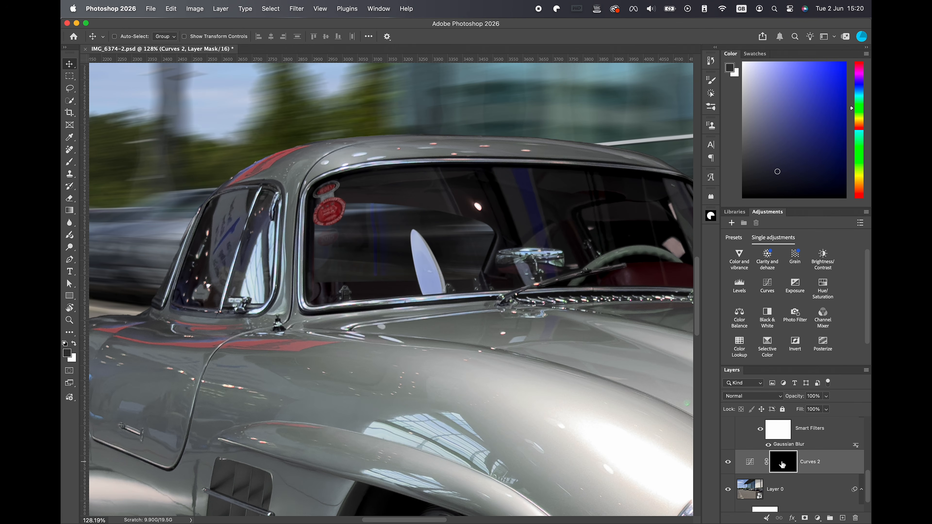
key(b)
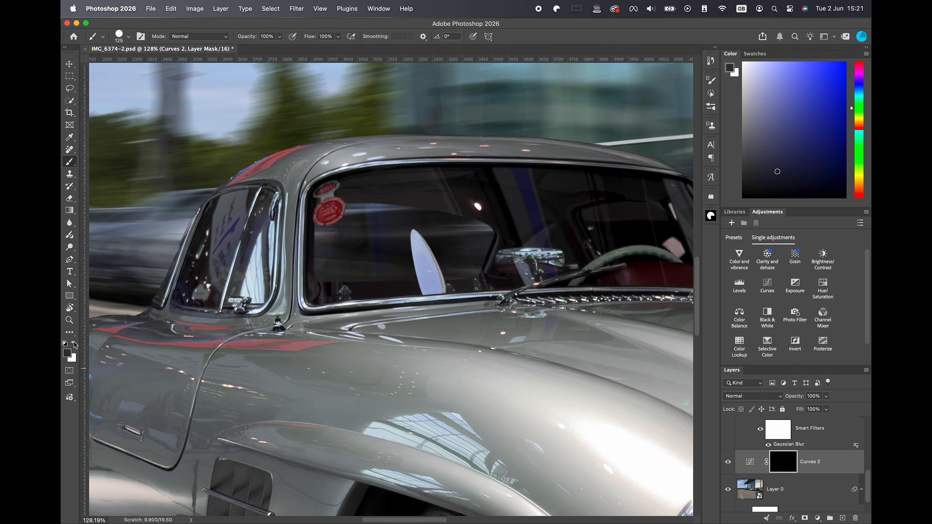
key(x)
mouse_move(479, 272)
mouse_down()
mouse_move(489, 252)
mouse_move(482, 231)
mouse_move(340, 216)
mouse_move(455, 270)
mouse_move(338, 270)
mouse_up()
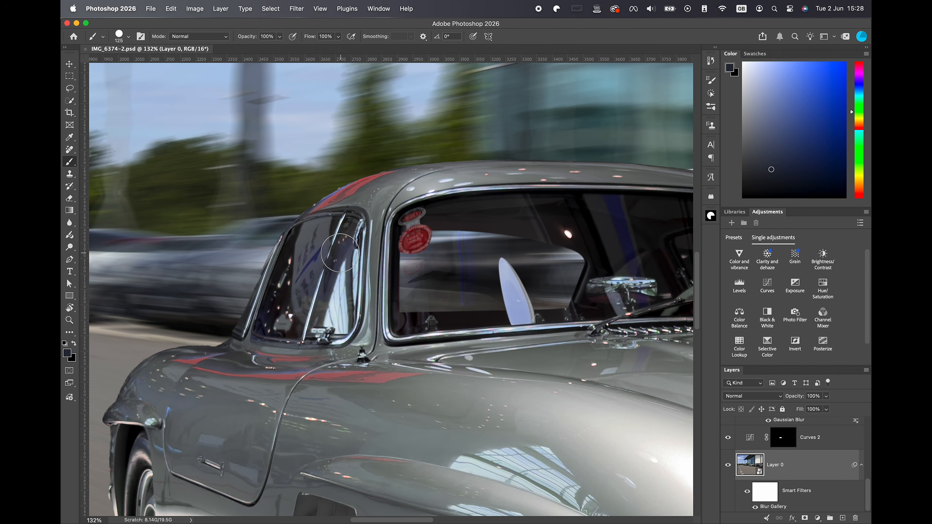
Add a new empty layer directly above Curves 1, inside the Car and Shadow group.
scroll(826, 467, up, 5)
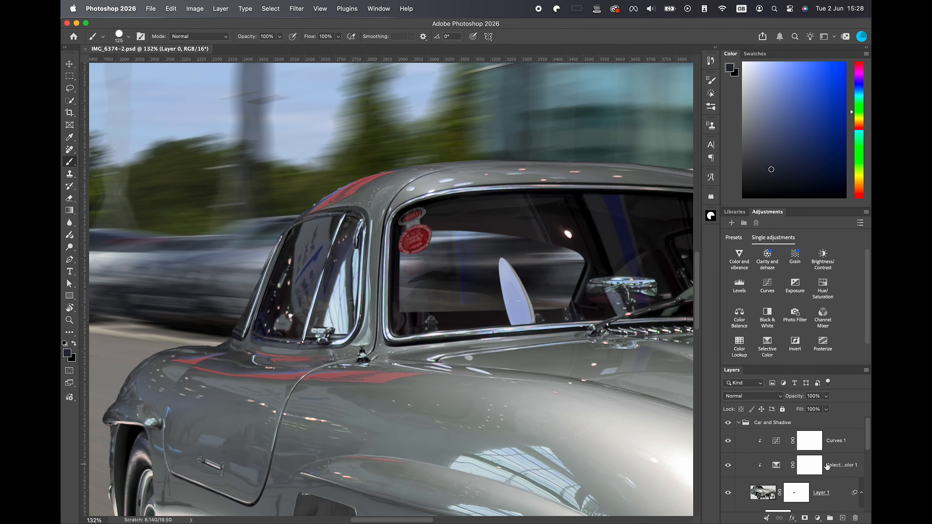
click(850, 440)
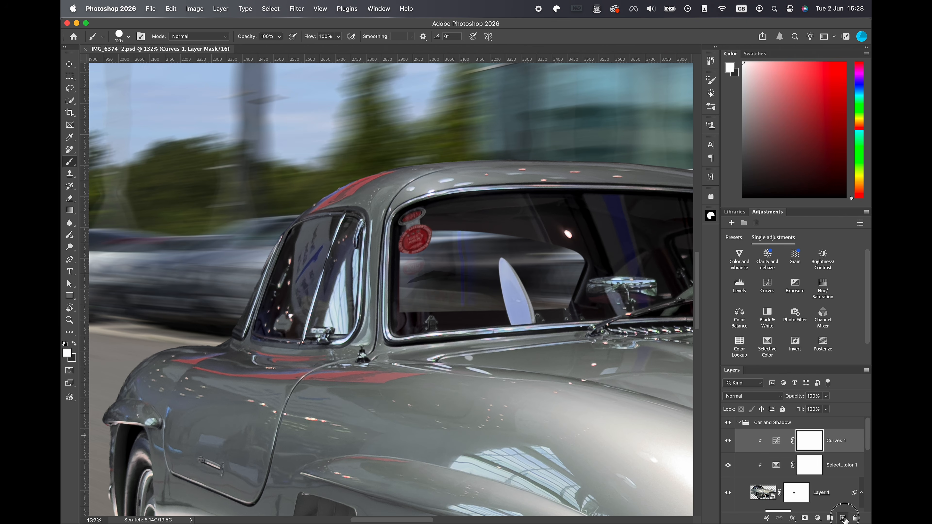
click(843, 518)
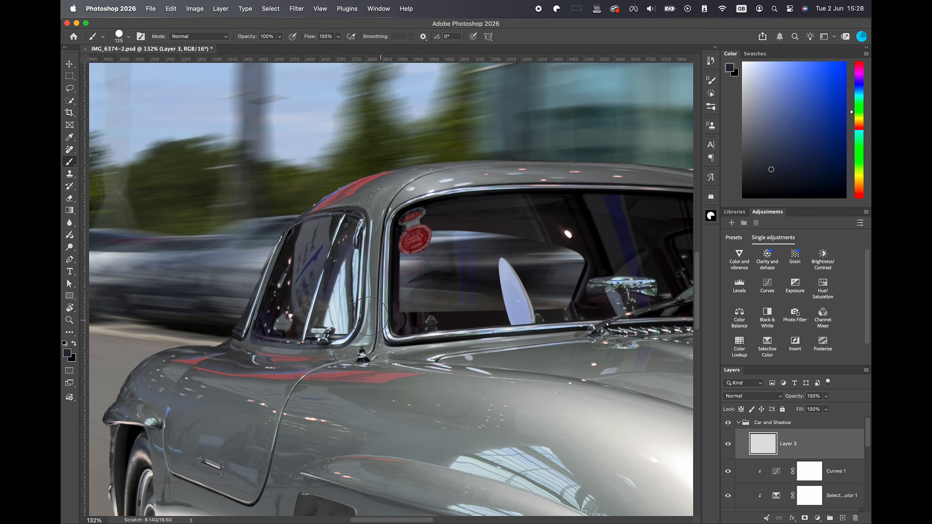
Outline the rear pane of the car's side window with the Pen tool, following its chrome frame and the divider bar.
click(70, 259)
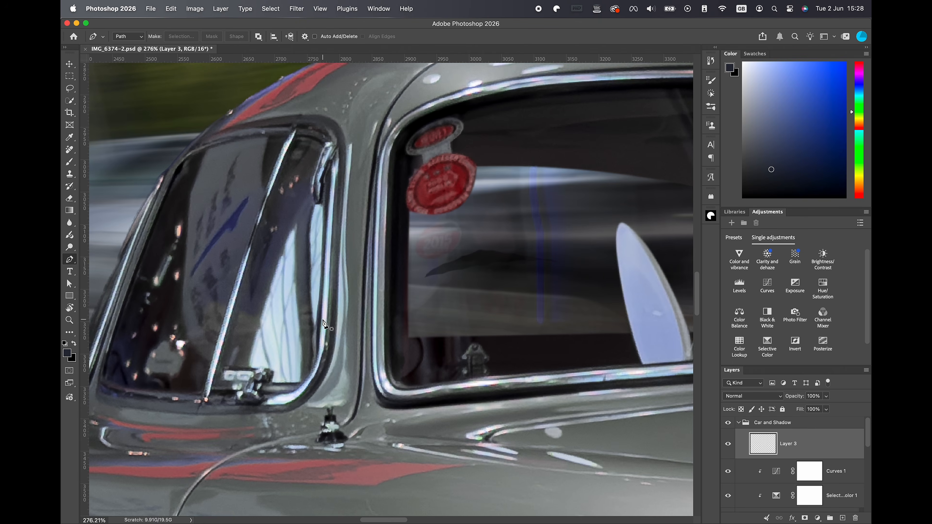
scroll(397, 196, down, 3)
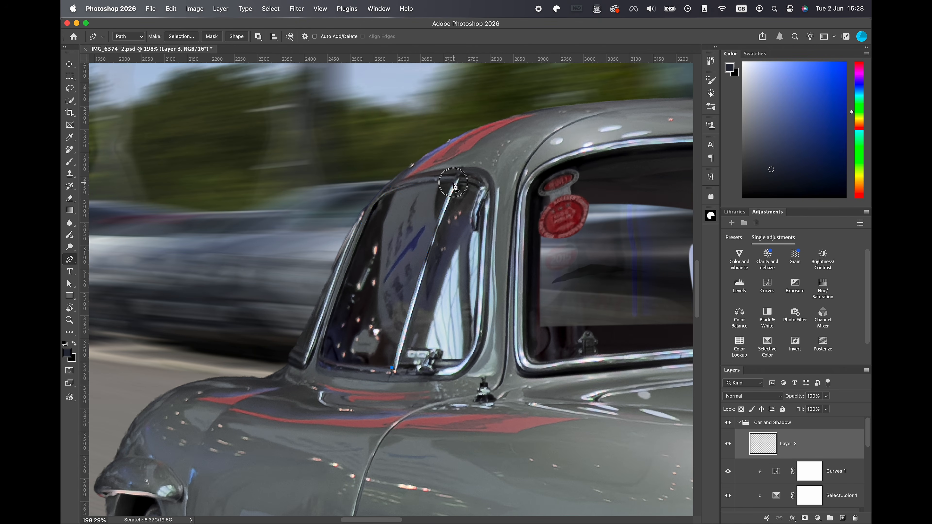
drag(372, 212, 351, 239)
alt+click(371, 212)
click(322, 354)
click(392, 368)
key(super+Return)
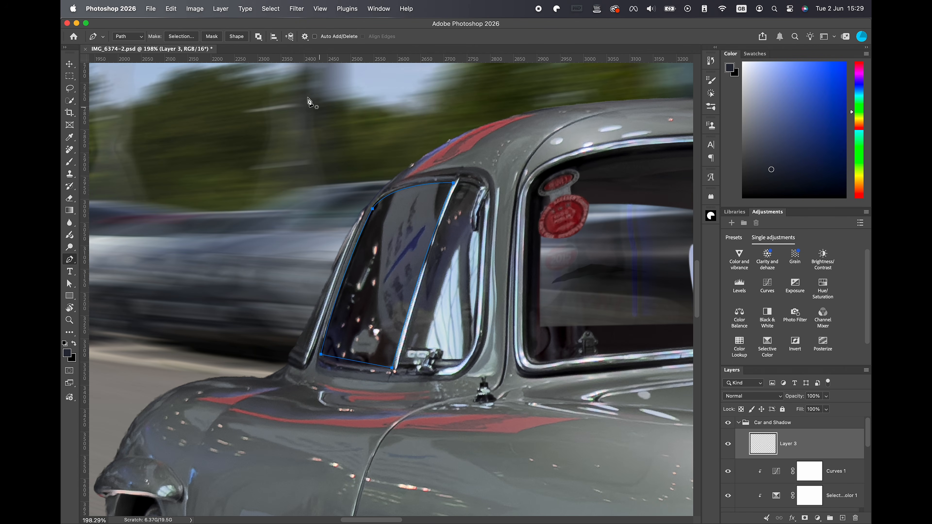
Outline the remaining side-window pane and the windscreen glass with the Pen tool, and turn the paths into a selection.
drag(621, 338, 439, 298)
click(621, 301)
drag(542, 110, 491, 85)
alt+click(542, 169)
drag(362, 204, 318, 232)
alt+click(361, 204)
click(354, 384)
click(620, 362)
drag(551, 154, 386, 154)
key(super+Return)
Sample the sky with the Clone Stamp tool, paint it over the selected windows on Layer 3, and deselect.
scroll(385, 154, down, 10)
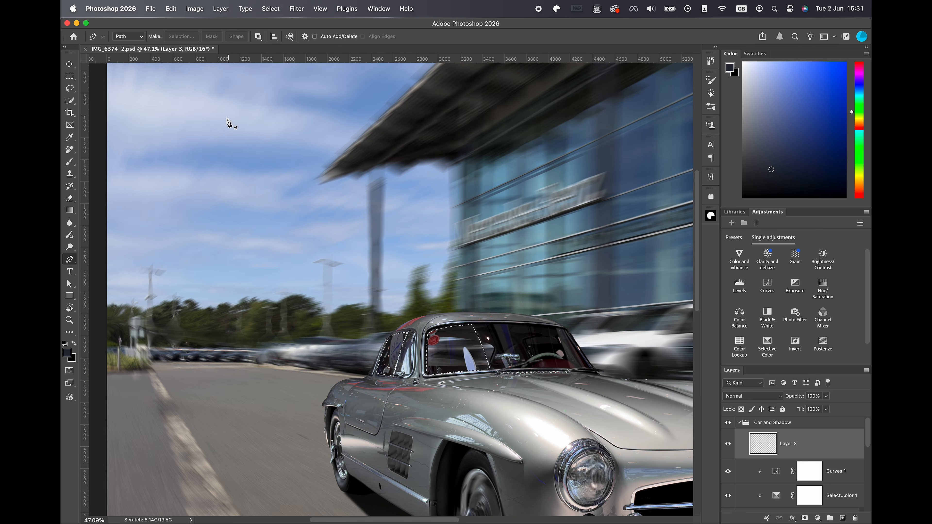
click(70, 173)
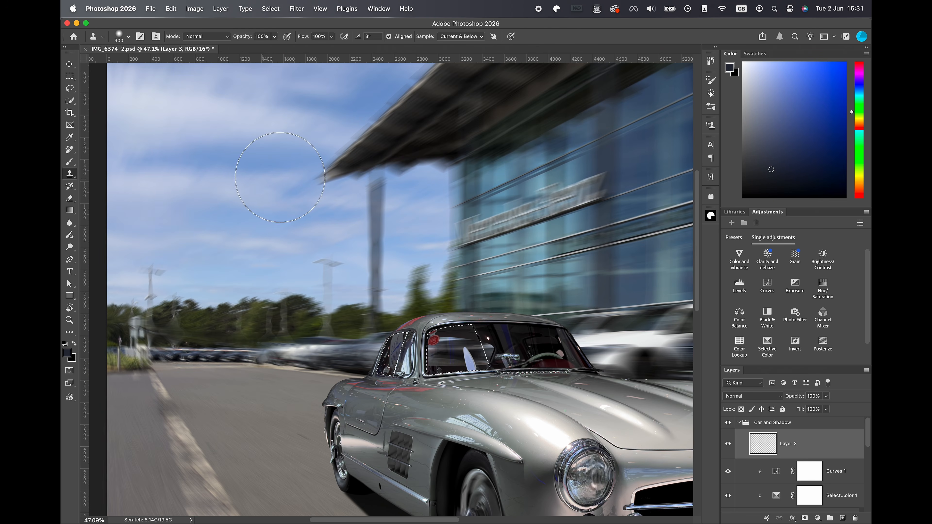
alt+click(227, 156)
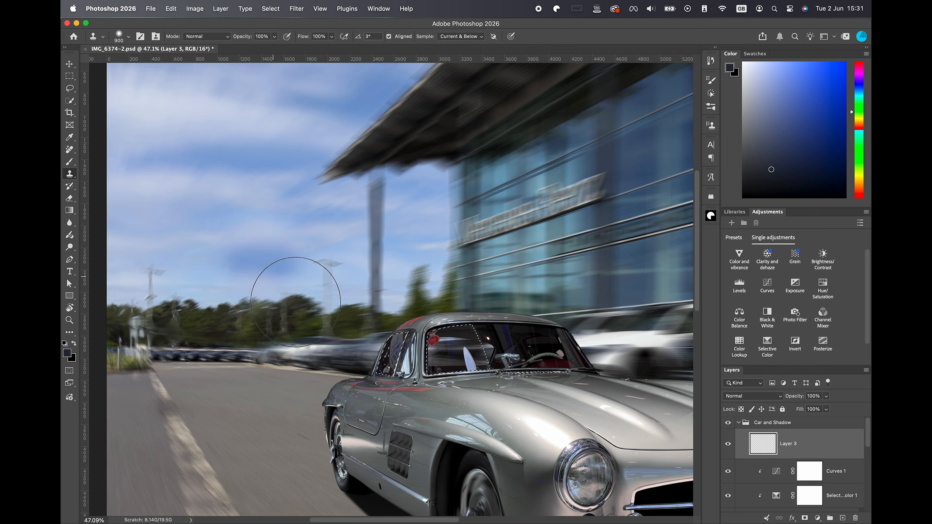
mouse_move(475, 357)
mouse_down()
mouse_move(382, 353)
mouse_move(446, 364)
mouse_move(462, 348)
mouse_move(441, 348)
mouse_up()
key(super+d)
Set Layer 3's opacity to 50%.
click(826, 396)
drag(828, 407, 805, 409)
scroll(485, 319, down, 3)
key(v)
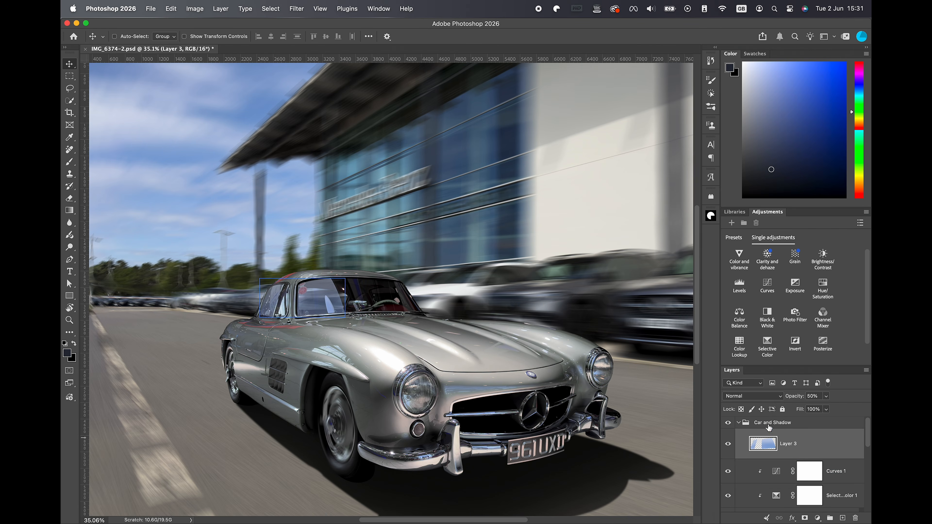
Set Layer 3's blend mode to Hard Light and readjust its opacity to refine the window reflections.
click(762, 397)
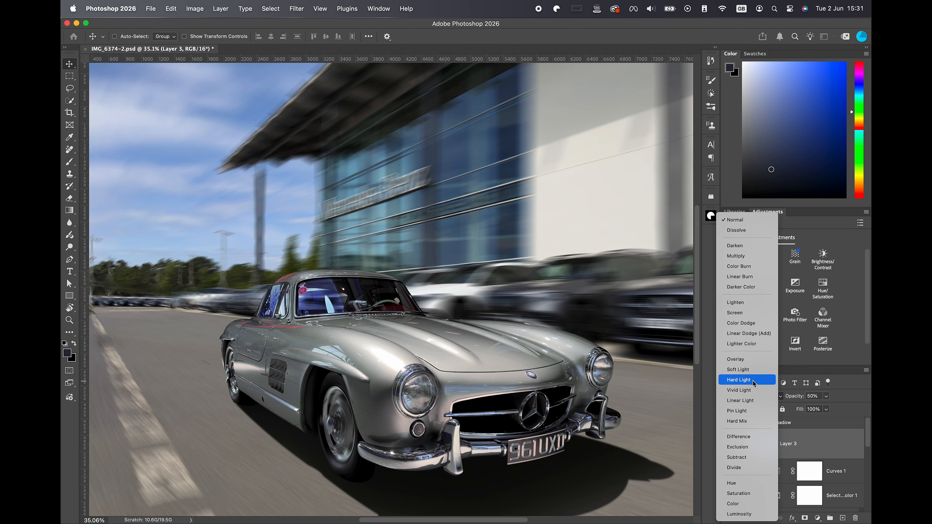
click(750, 380)
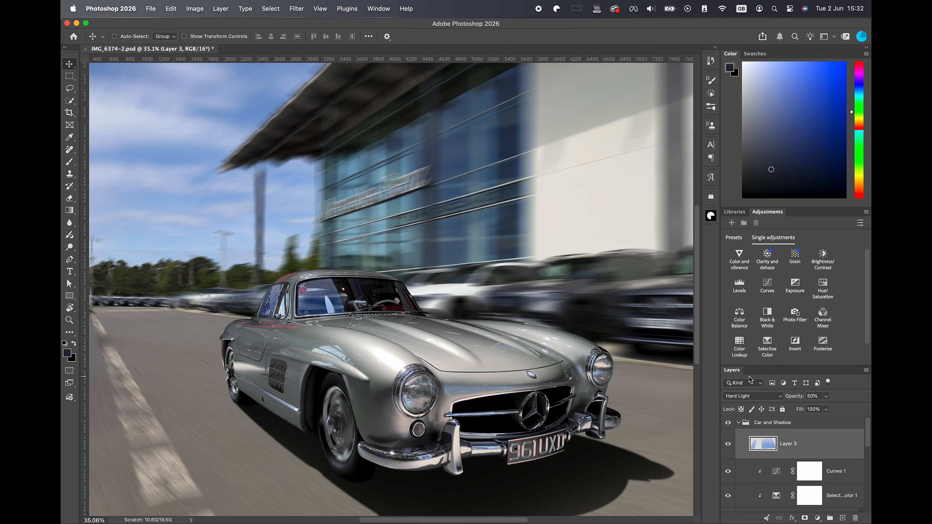
click(826, 396)
drag(826, 410, 818, 411)
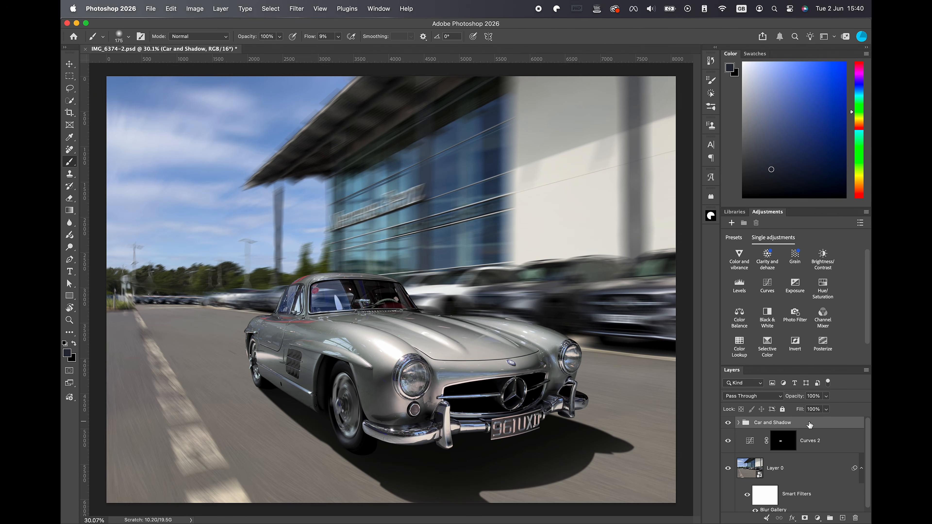
Stamp all visible layers into a new merged layer above the Car and Shadow group and convert it to a smart object.
key(alt+shift+super+e)
right_click(809, 432)
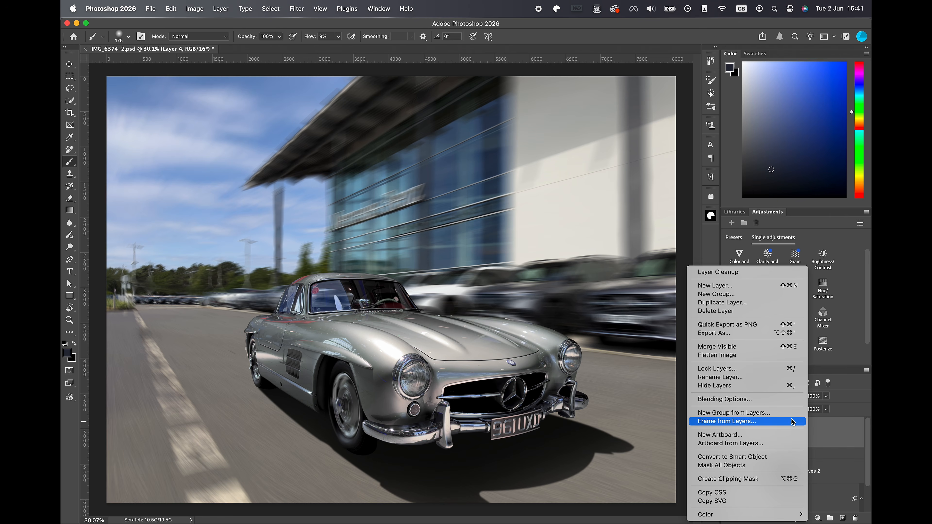
click(740, 458)
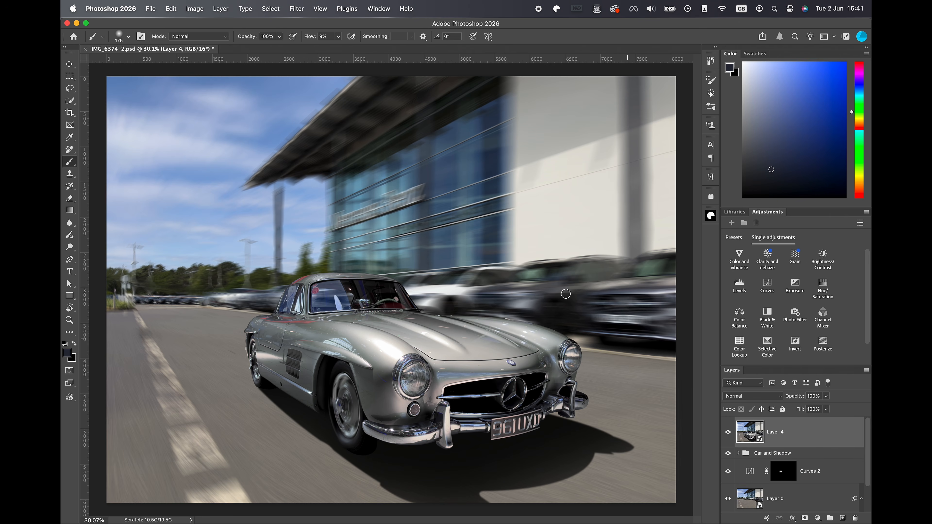
Open the merged layer in the Camera Raw Filter, create a Subject mask of the car, and set its Clarity to +10.
click(298, 9)
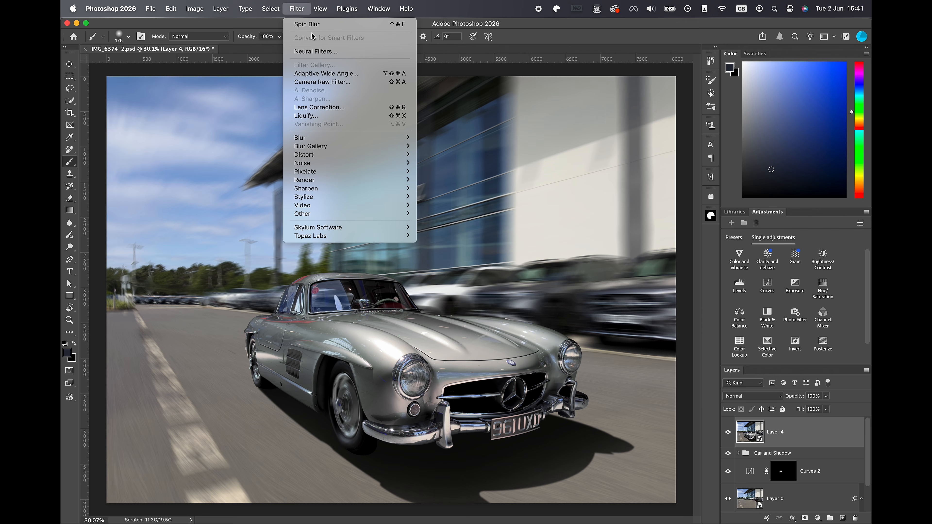
click(322, 82)
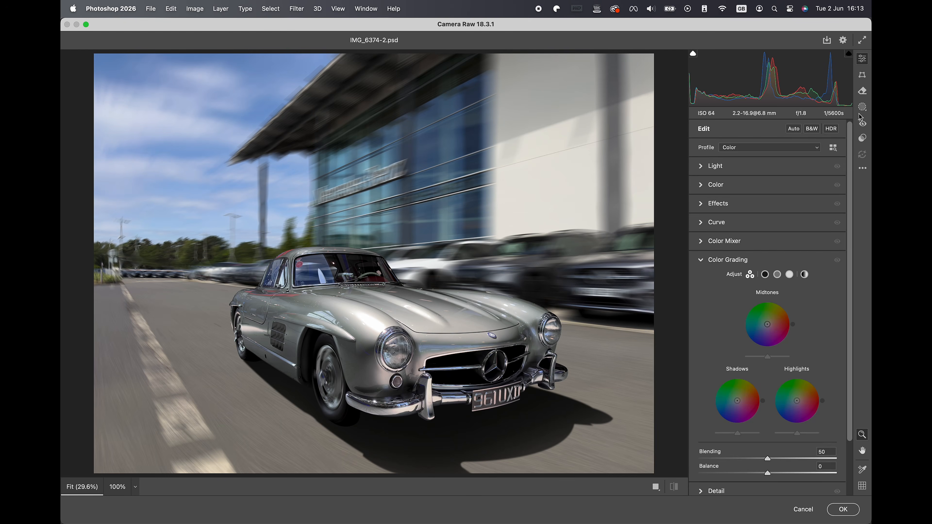
click(862, 106)
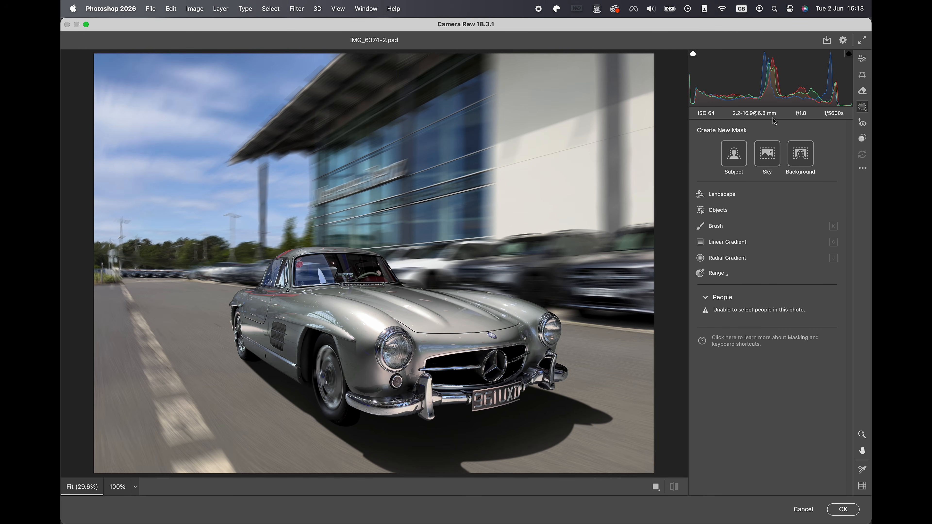
click(734, 153)
scroll(735, 388, down, 5)
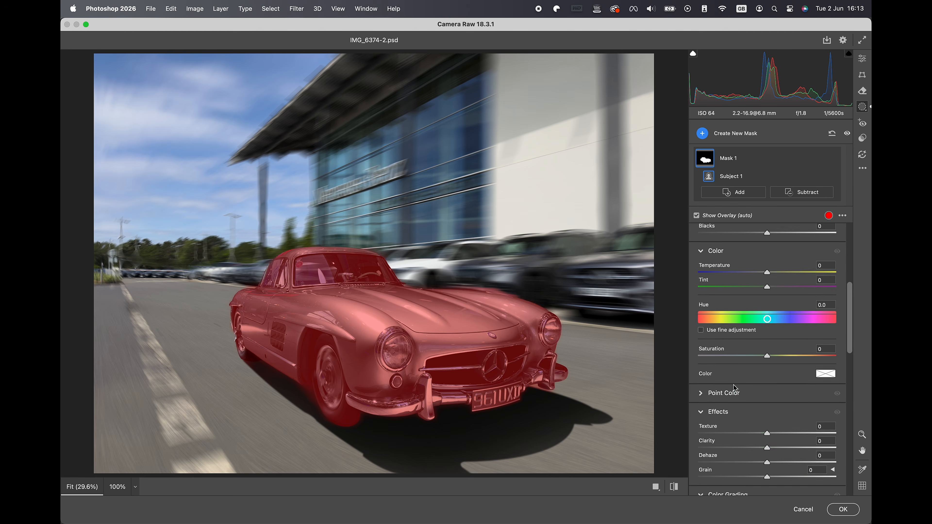
scroll(735, 389, down, 1)
drag(766, 444, 769, 445)
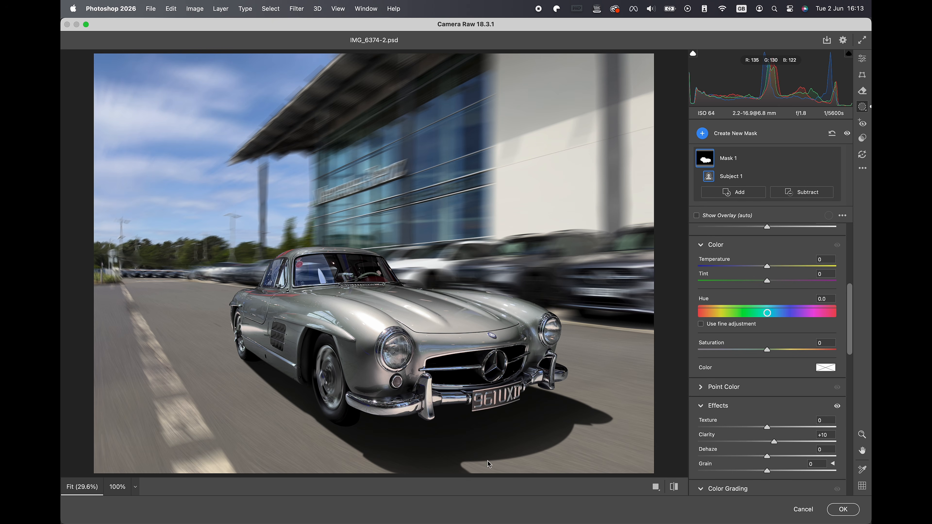
Create a Brush mask over the road around the car and set its Clarity to +50 and Dehaze to +10.
click(723, 137)
click(761, 212)
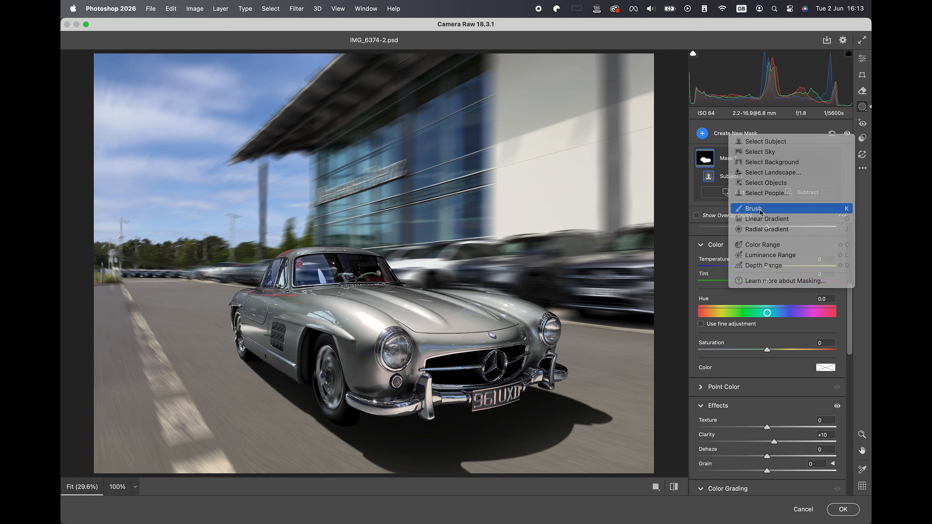
mouse_move(624, 452)
mouse_down()
mouse_move(621, 462)
mouse_move(645, 386)
mouse_move(604, 363)
mouse_move(333, 472)
mouse_move(223, 399)
mouse_move(183, 317)
mouse_move(121, 381)
mouse_move(193, 428)
mouse_up()
scroll(733, 358, down, 10)
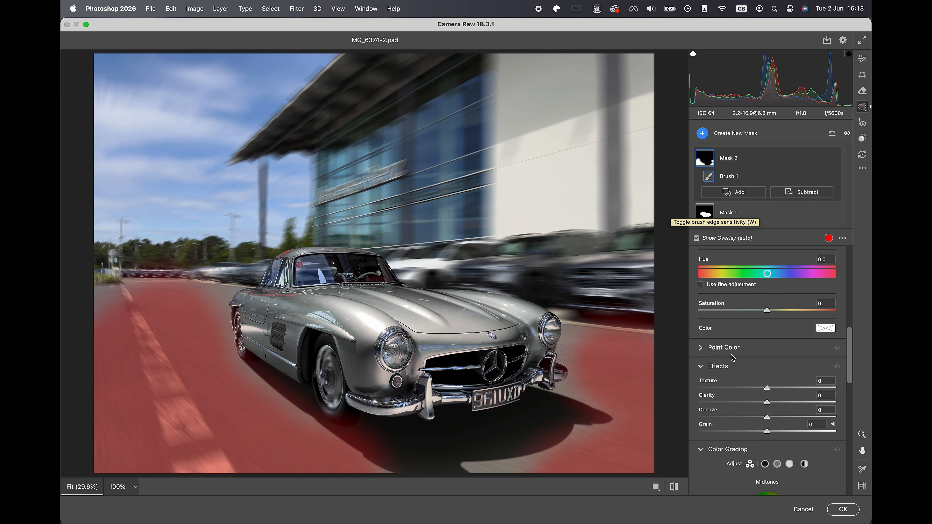
scroll(733, 358, down, 1)
drag(769, 392, 783, 407)
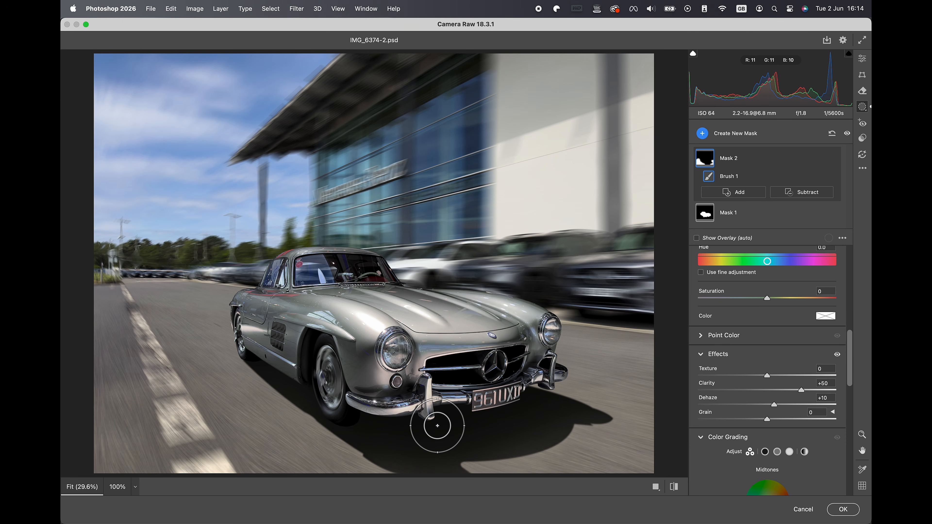
Leave masking and set the Reds saturation to -100 in the Color Mixer to remove the red reflections on the car.
key(e)
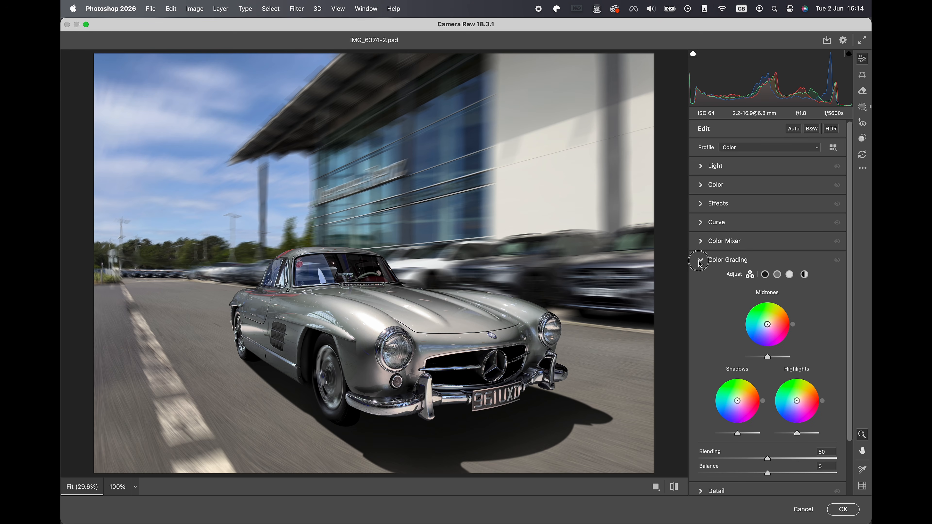
click(701, 242)
click(729, 284)
scroll(272, 302, up, 5)
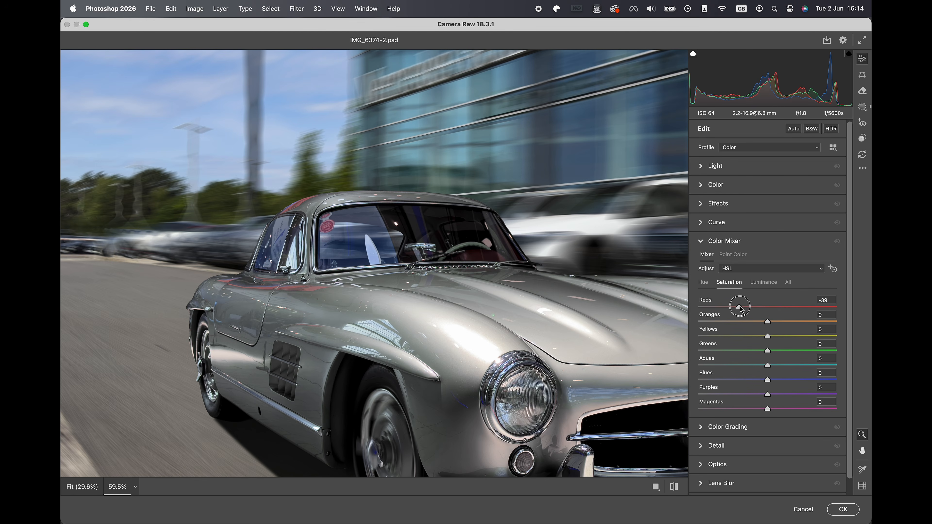
drag(740, 307, 674, 307)
scroll(547, 299, down, 5)
drag(549, 300, 421, 297)
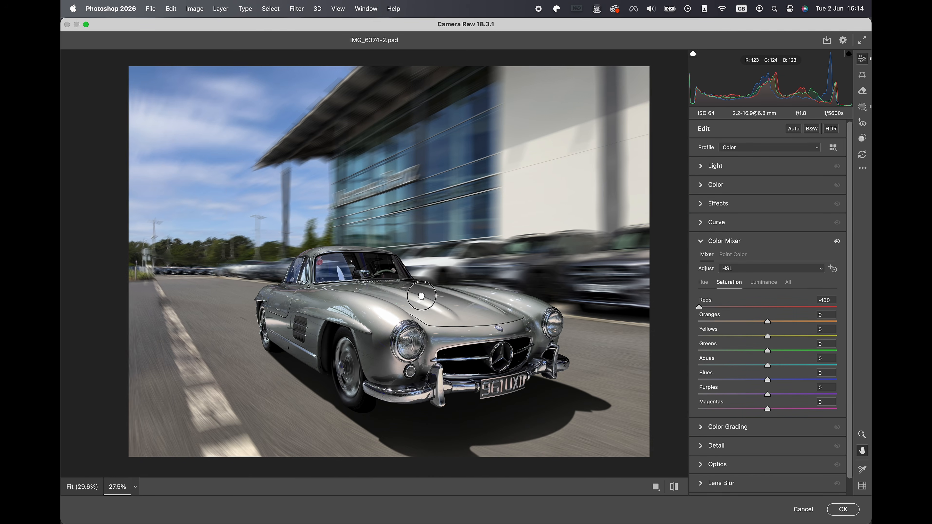
Set the Blues hue to -10, the Aquas hue to +40 and the Blues luminance to +15 in the Color Mixer.
click(703, 282)
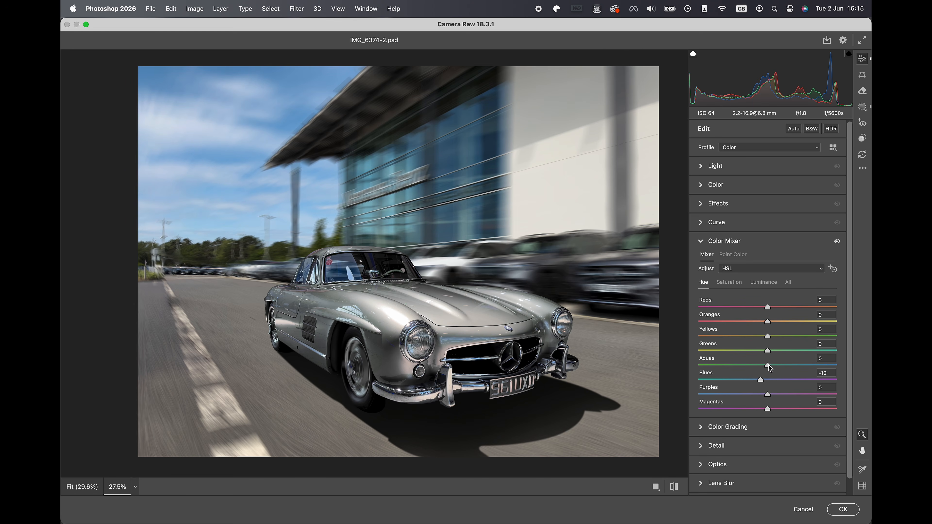
drag(770, 368, 796, 371)
click(769, 286)
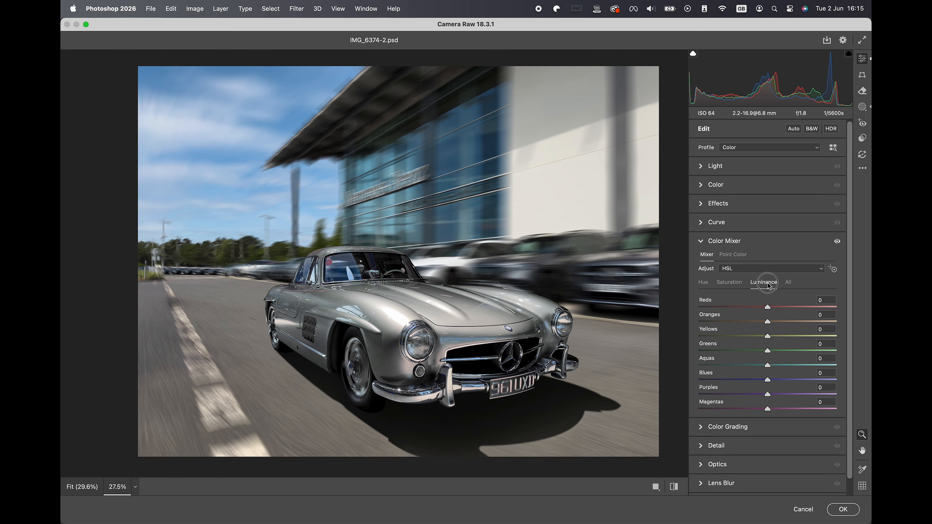
drag(769, 383, 778, 382)
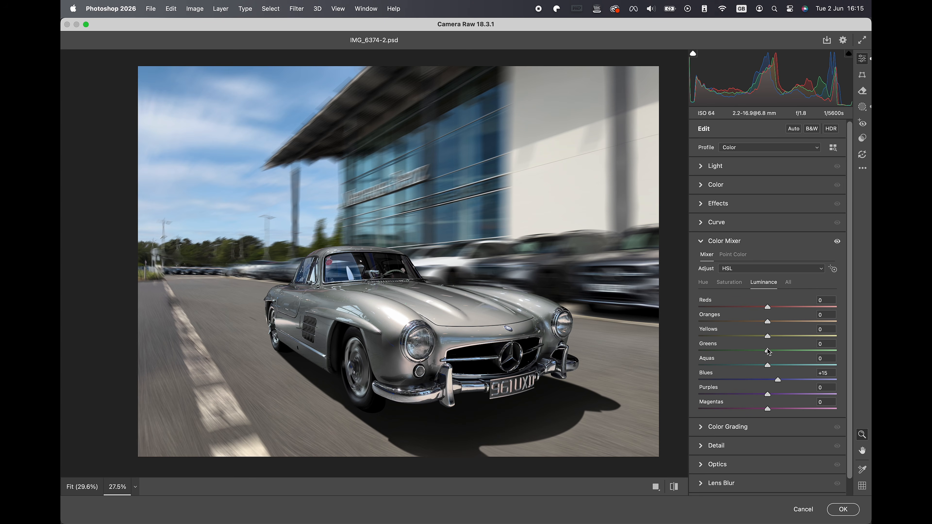
Set the Greens luminance to +78, raise the Yellows luminance, set the Greens hue to -100, and apply the Camera Raw Filter.
drag(770, 354, 823, 356)
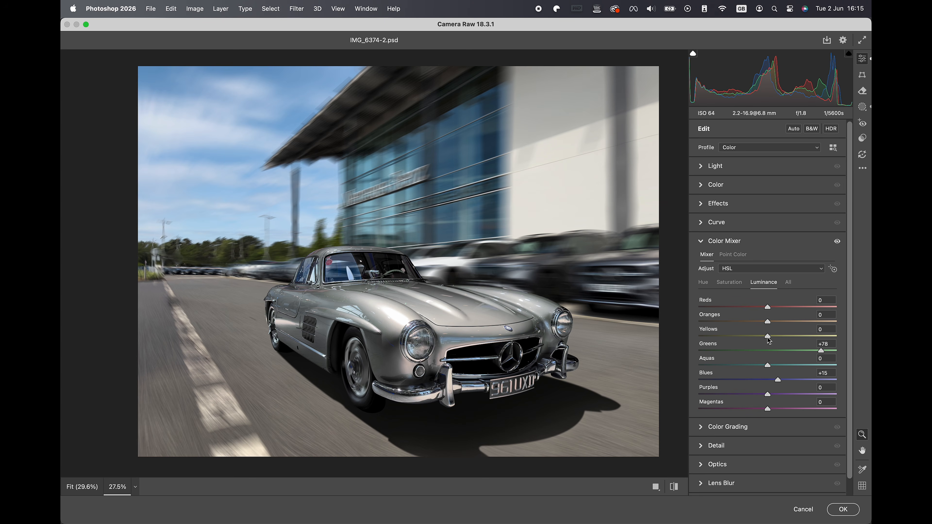
drag(768, 337, 788, 337)
click(703, 284)
drag(769, 353, 695, 353)
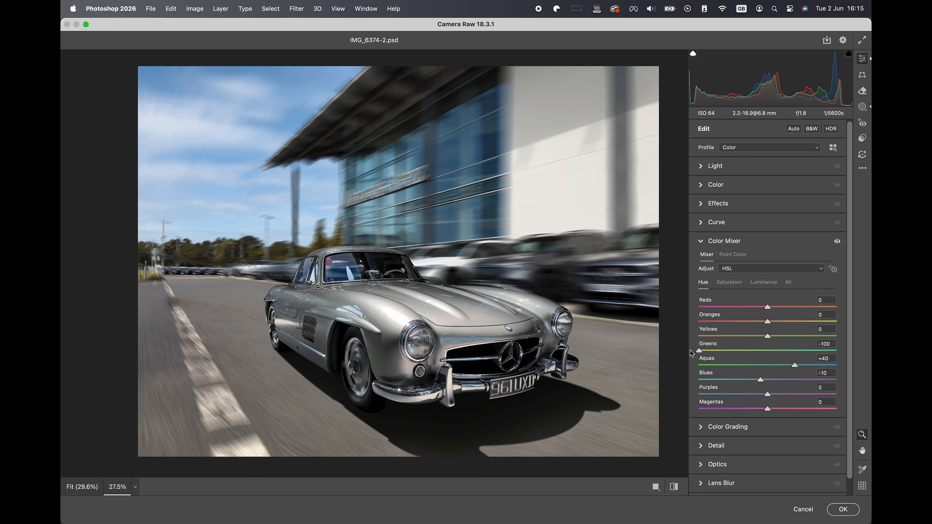
click(836, 514)
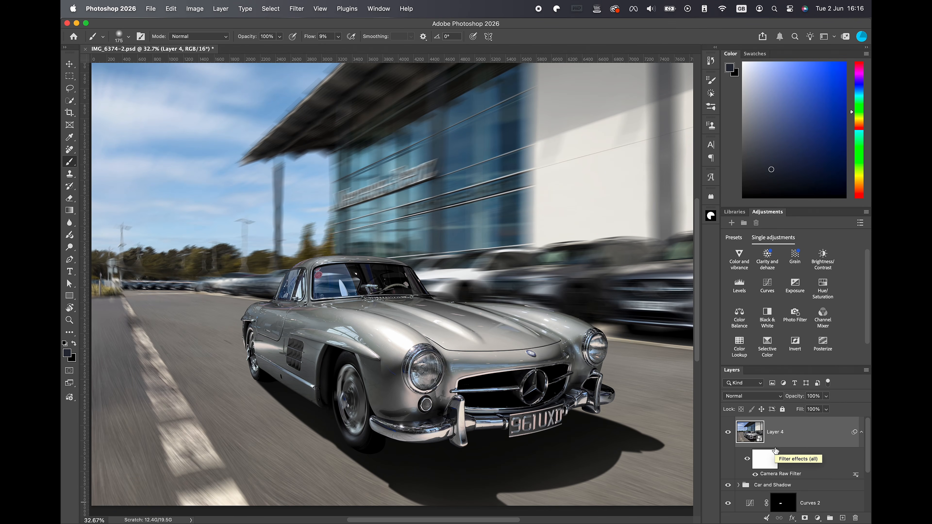
Stamp the graded image into another merged layer above Layer 4 and convert that layer to a smart object.
key(super+alt+shift+e)
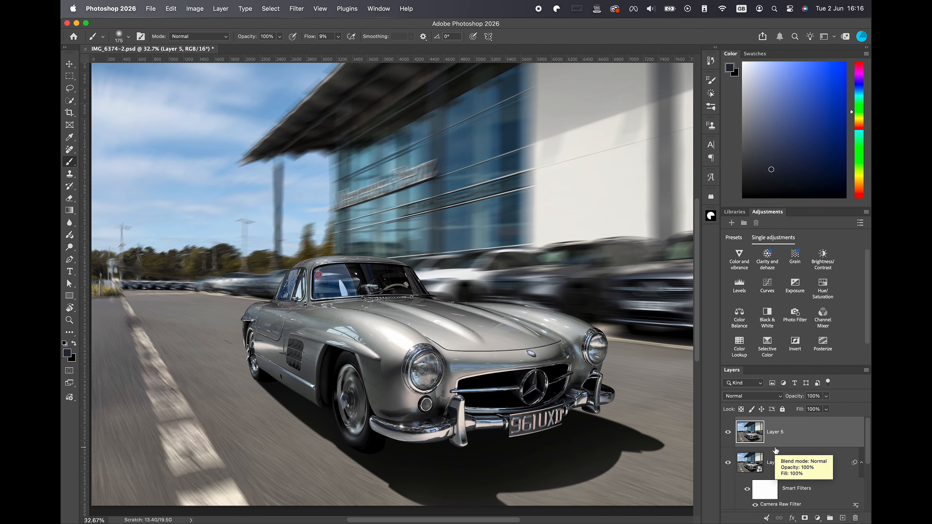
right_click(814, 432)
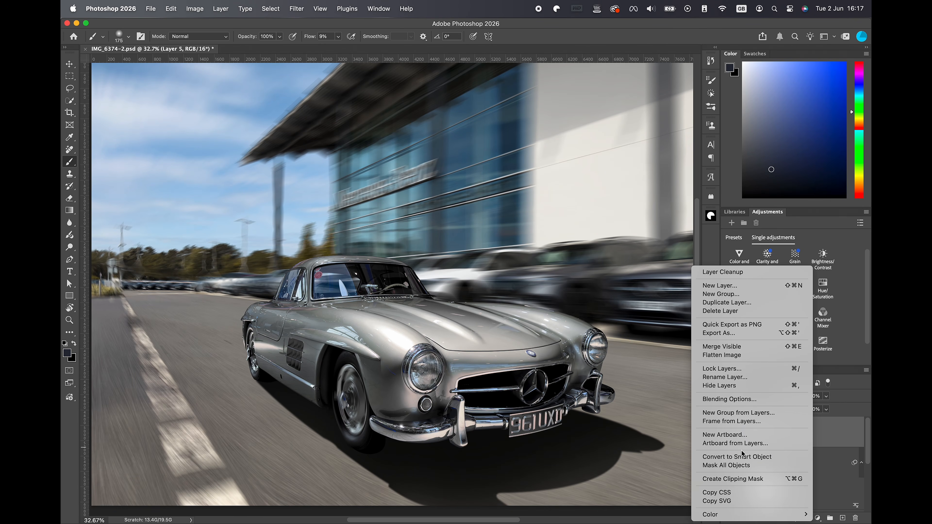
click(738, 460)
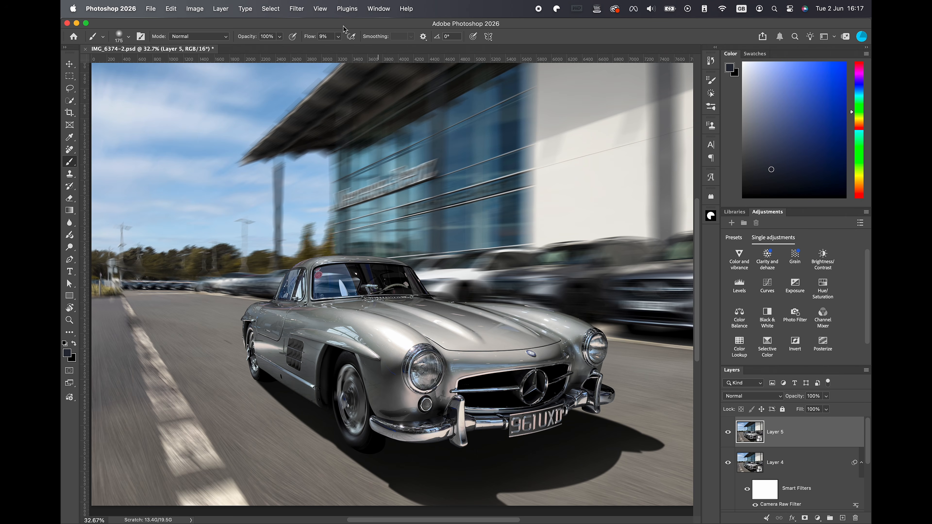
Apply a Gaussian Blur with a 9.5-pixel radius to Layer 5 and hide the layer behind a black mask.
click(296, 9)
mouse_move(345, 147)
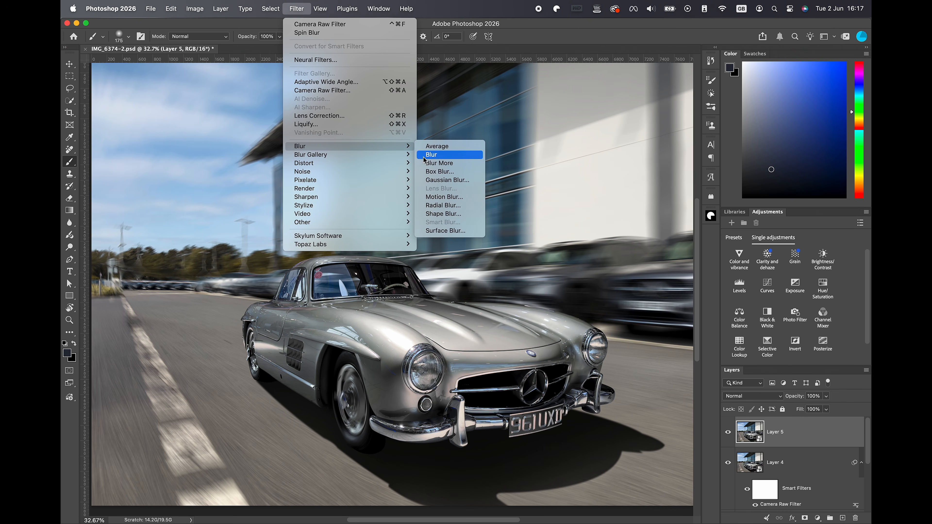
click(447, 180)
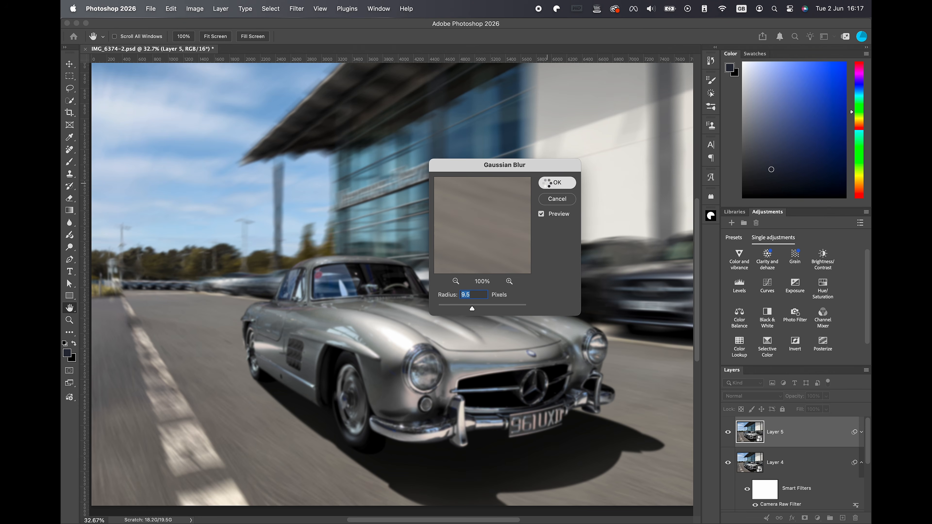
click(552, 183)
key(b)
alt+click(804, 518)
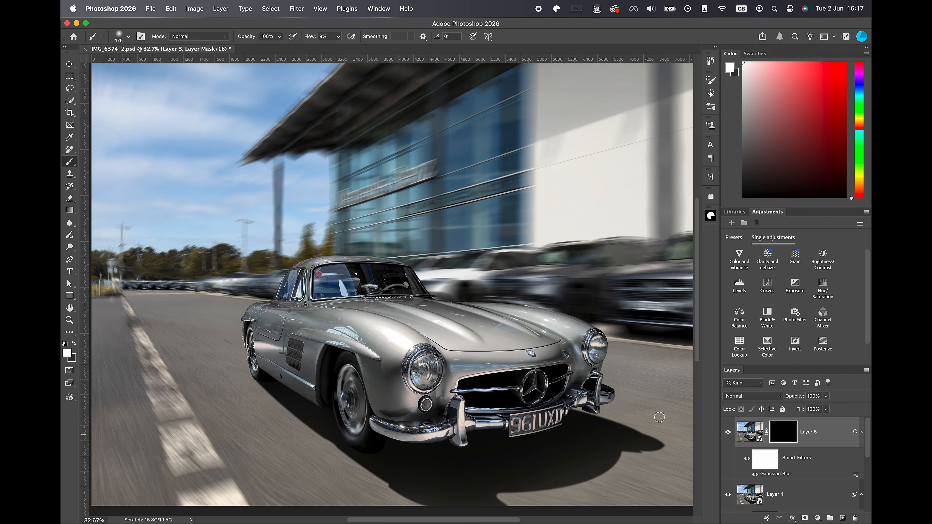
Paint white at 100% flow on Layer 5's mask to reveal the blur along the rear of the car.
key(super+plus)
drag(189, 374, 201, 399)
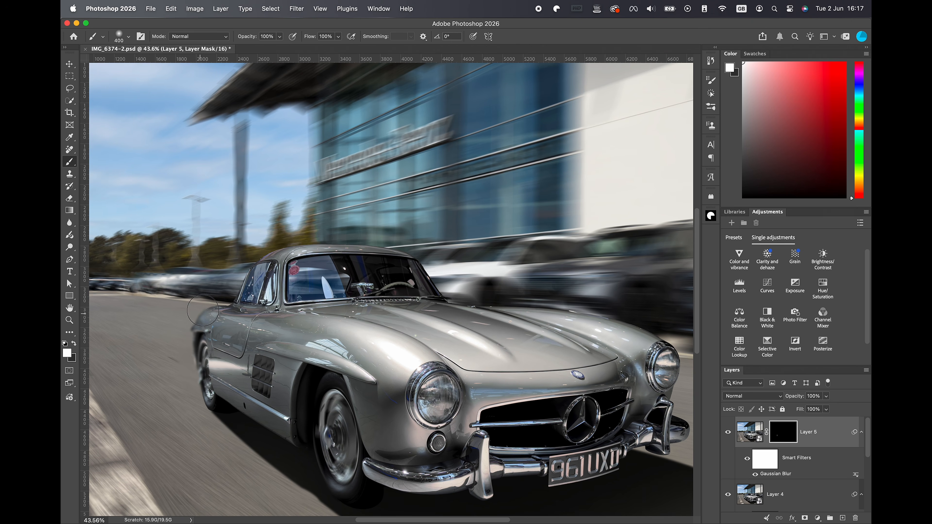
drag(221, 306, 273, 240)
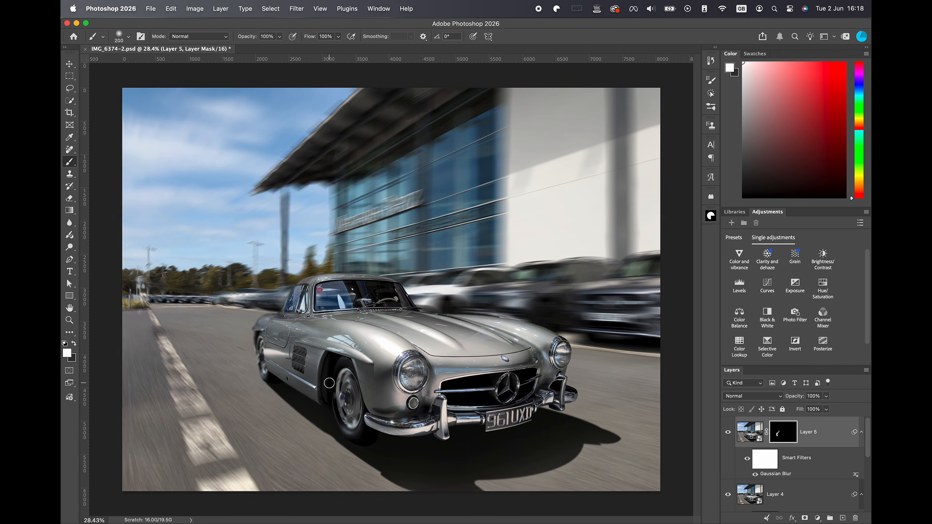
key(super+plus)
key(super+plus)
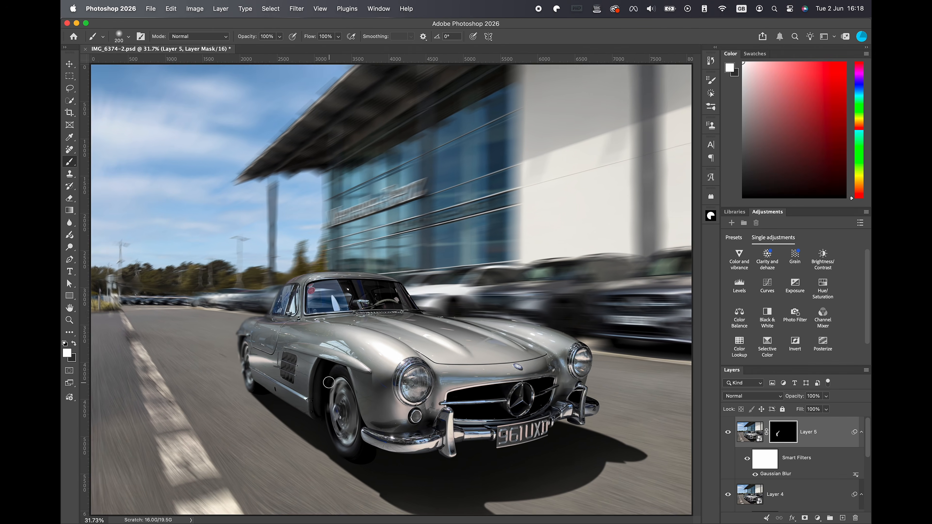
key(x)
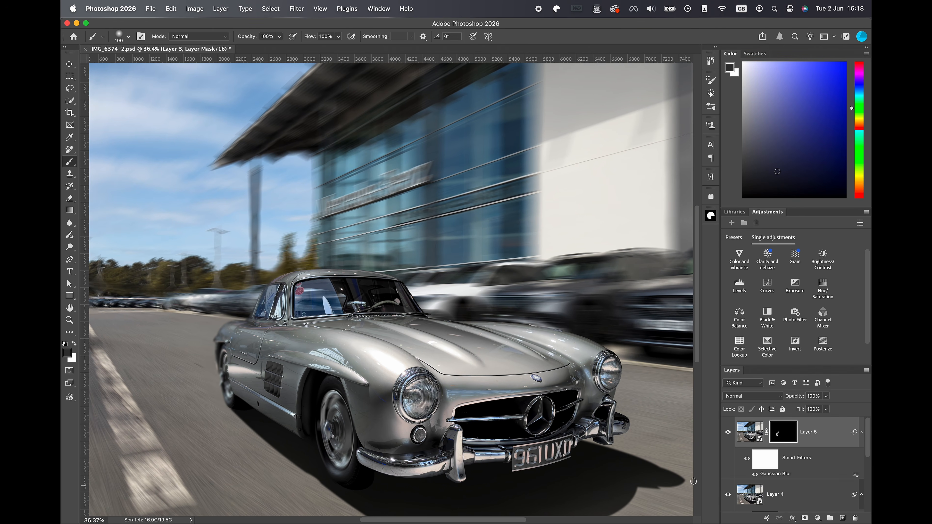
Set the radius of Layer 5's Gaussian Blur smart filter to 5.8 pixels.
double_click(777, 475)
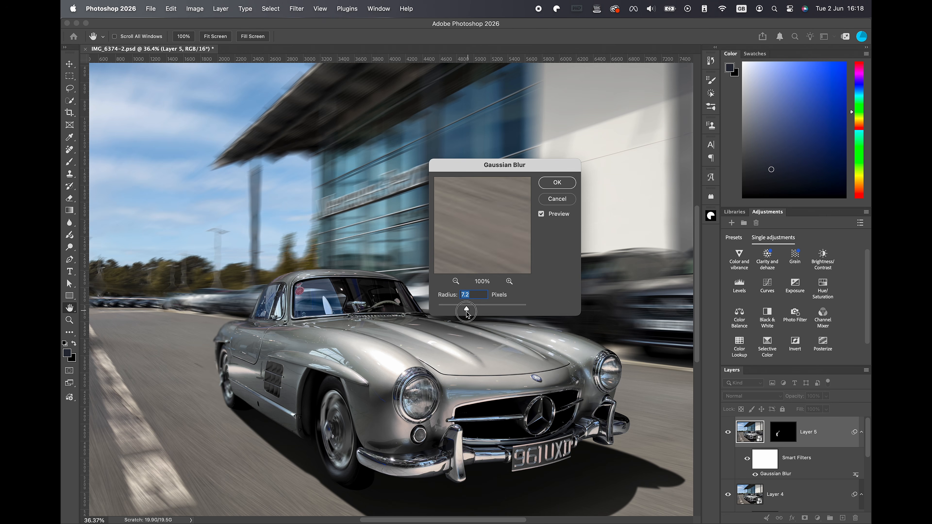
click(561, 182)
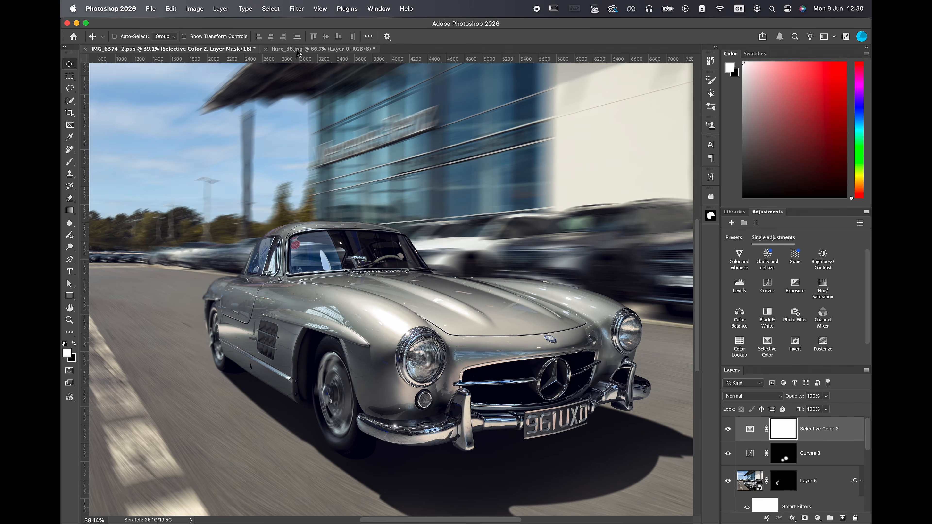
Bring the lens flare from flare_38.jpg into the car composite as a new layer and set its blend mode to Screen.
click(300, 51)
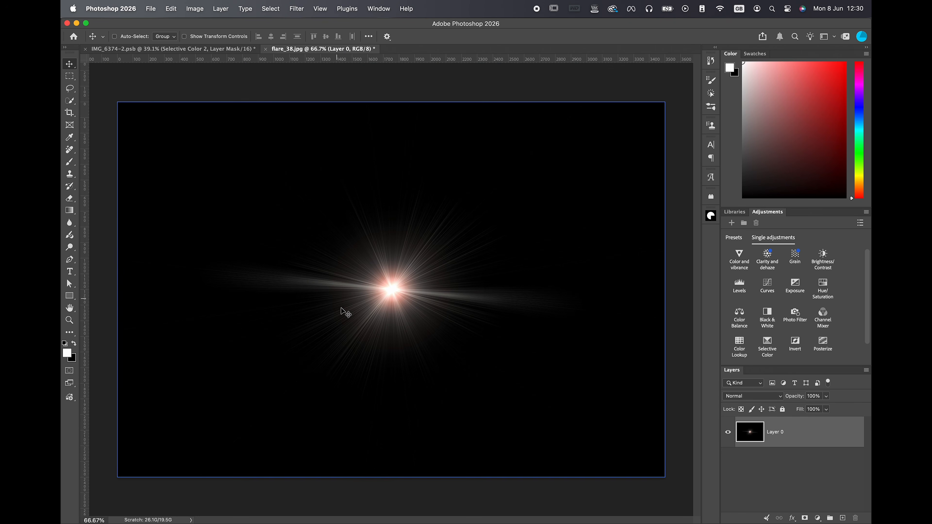
drag(349, 306, 295, 253)
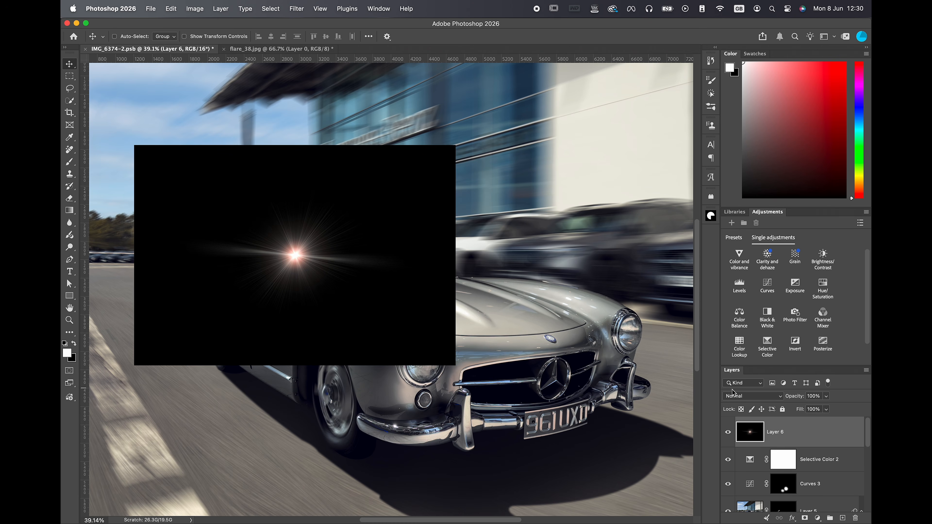
click(747, 397)
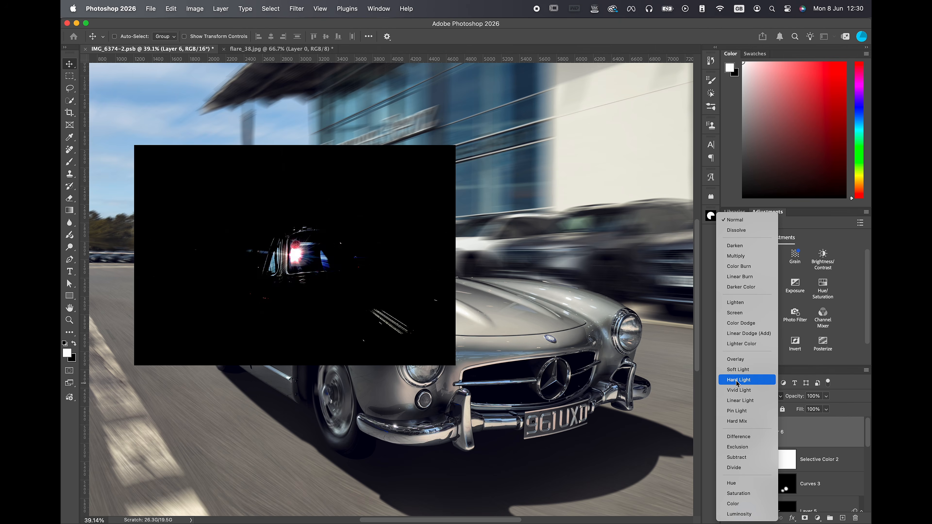
click(734, 312)
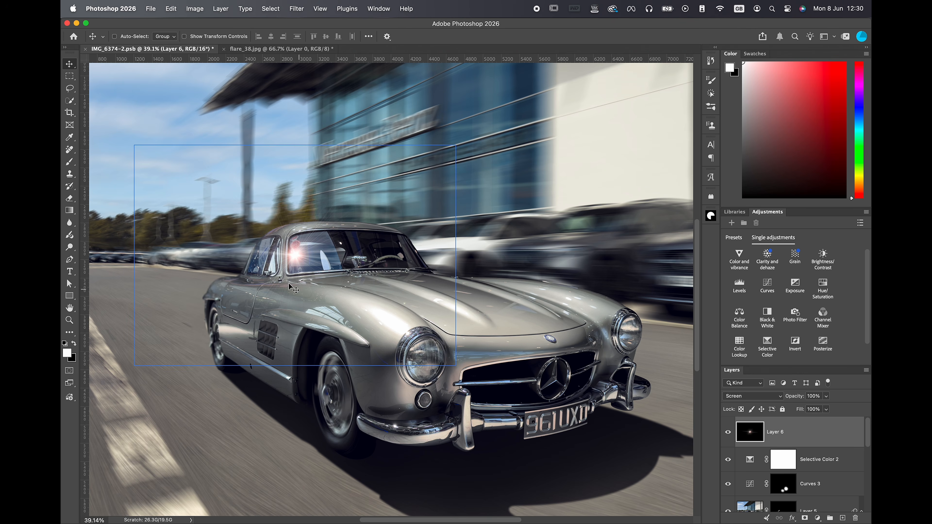
Move the flare onto the upper corner of the car's windscreen and rotate it clockwise with Free Transform.
drag(291, 257, 301, 242)
key(super+t)
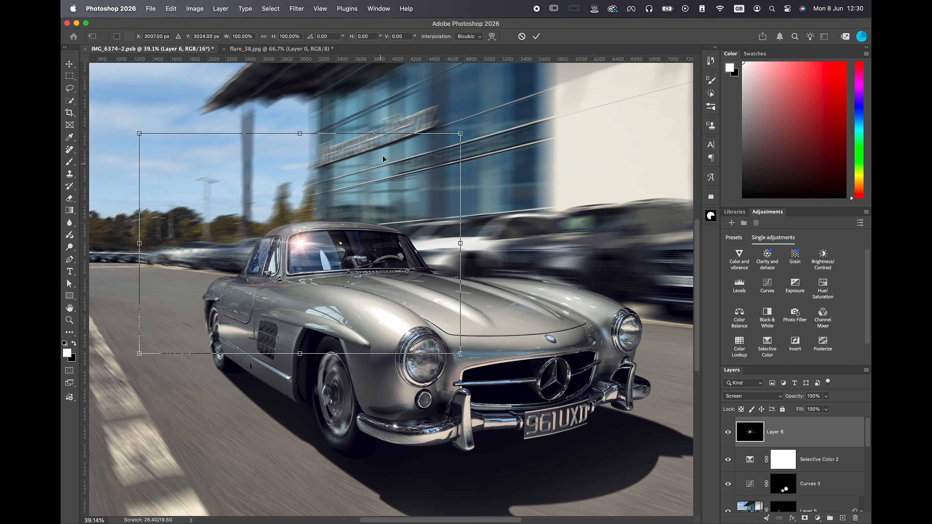
drag(471, 133, 488, 220)
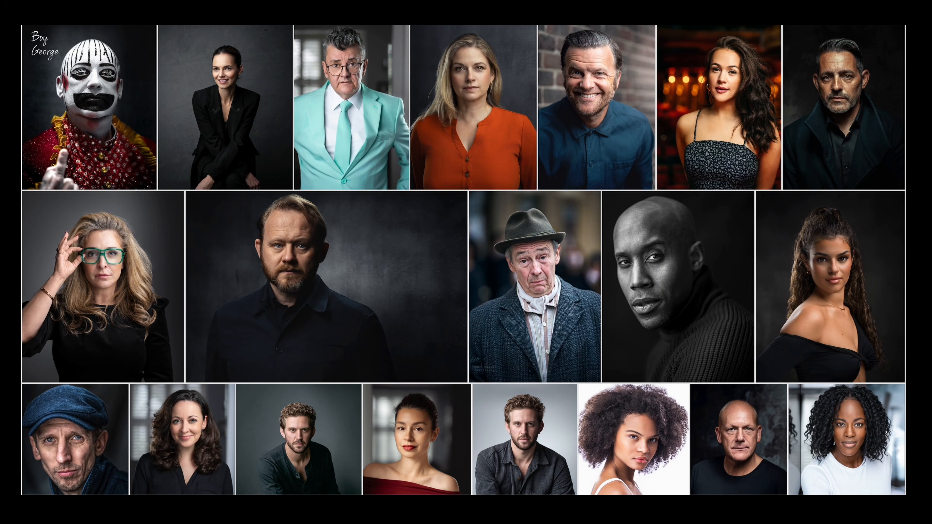
scroll(464, 260, down, 5)
scroll(463, 260, down, 5)
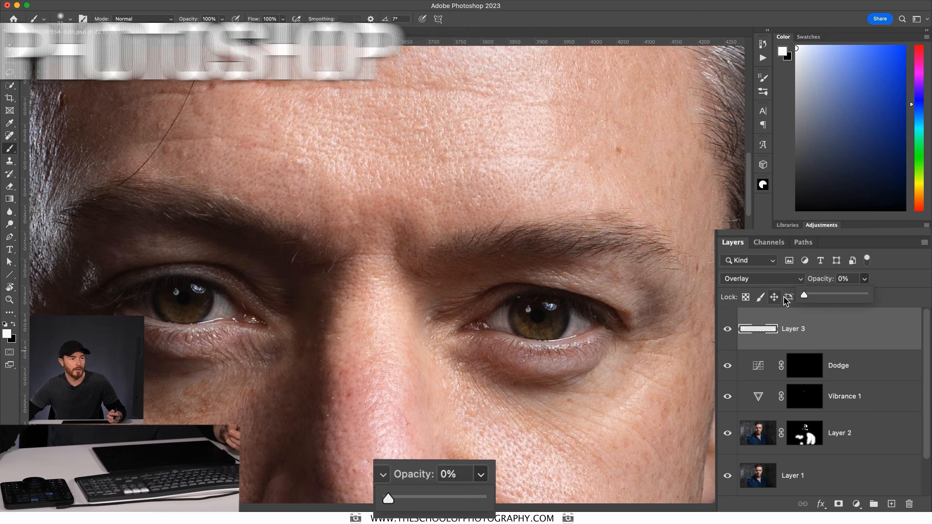
drag(873, 253, 928, 250)
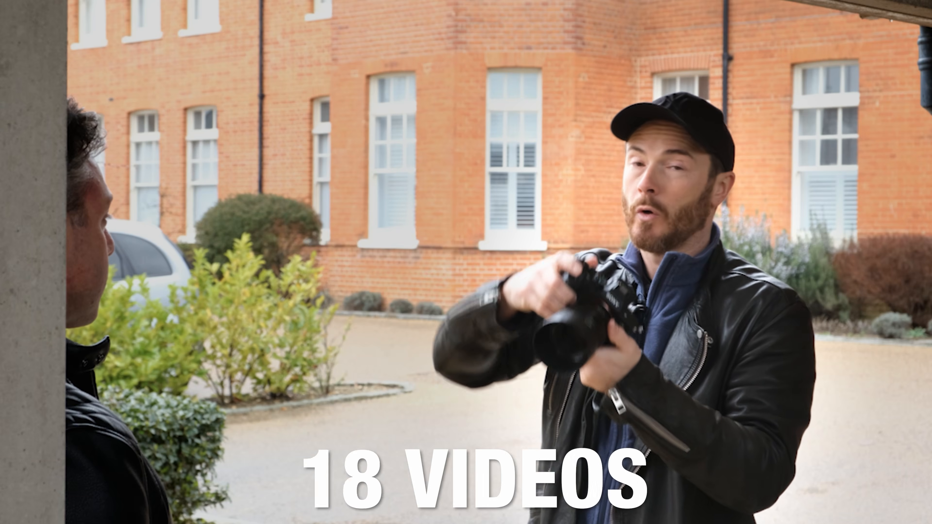